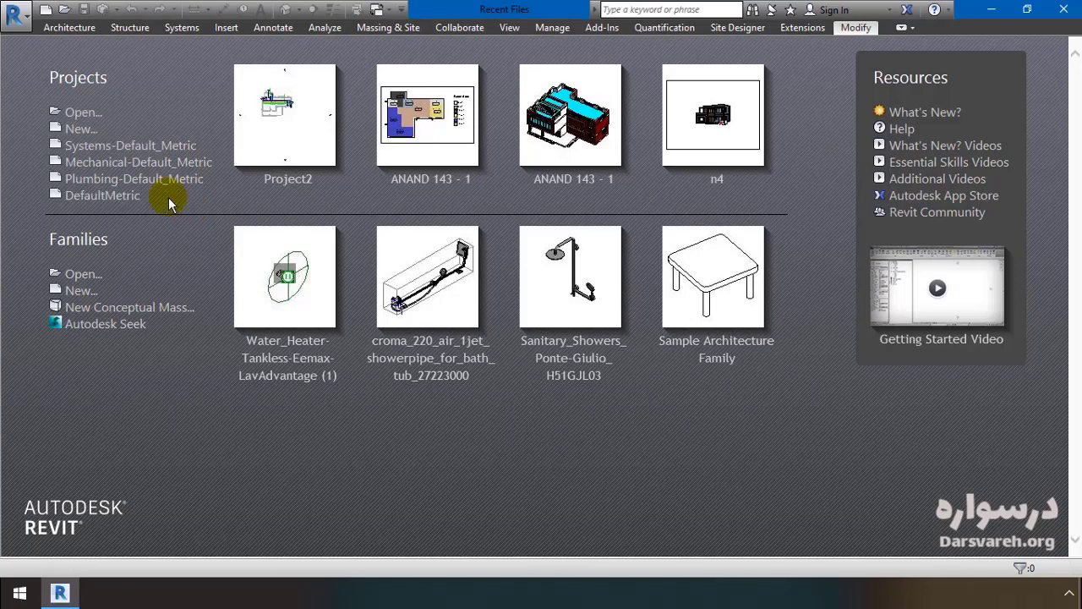
Step: Create a project from the Mechanical-Default_Metric template and select its 1 - Mech floor plan
left_click(97, 169)
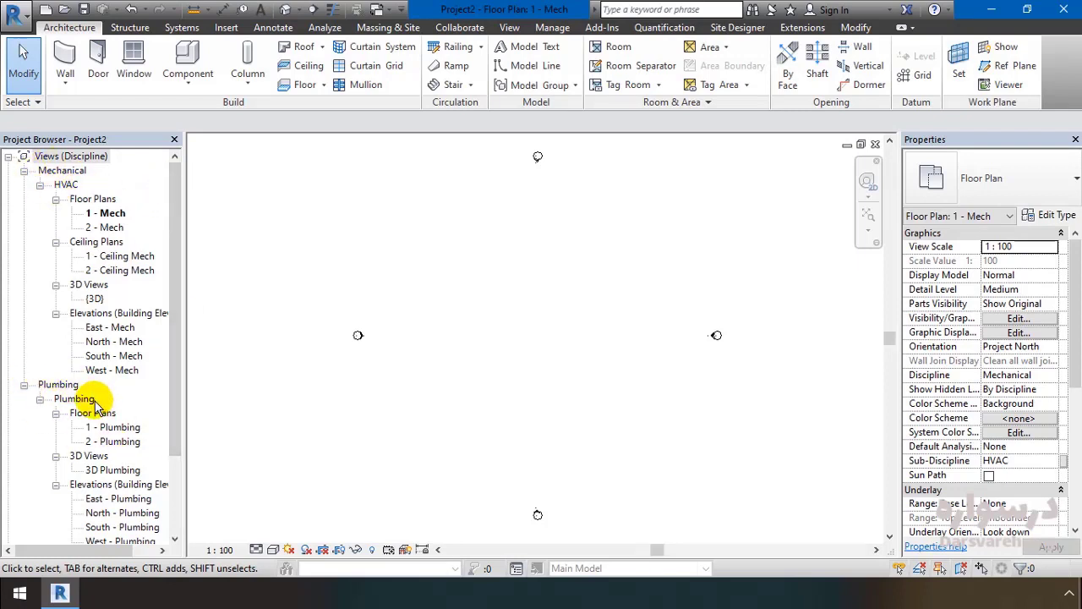
mouse_move(169, 181)
left_mouse_down()
mouse_move(193, 322)
mouse_move(181, 164)
left_mouse_up()
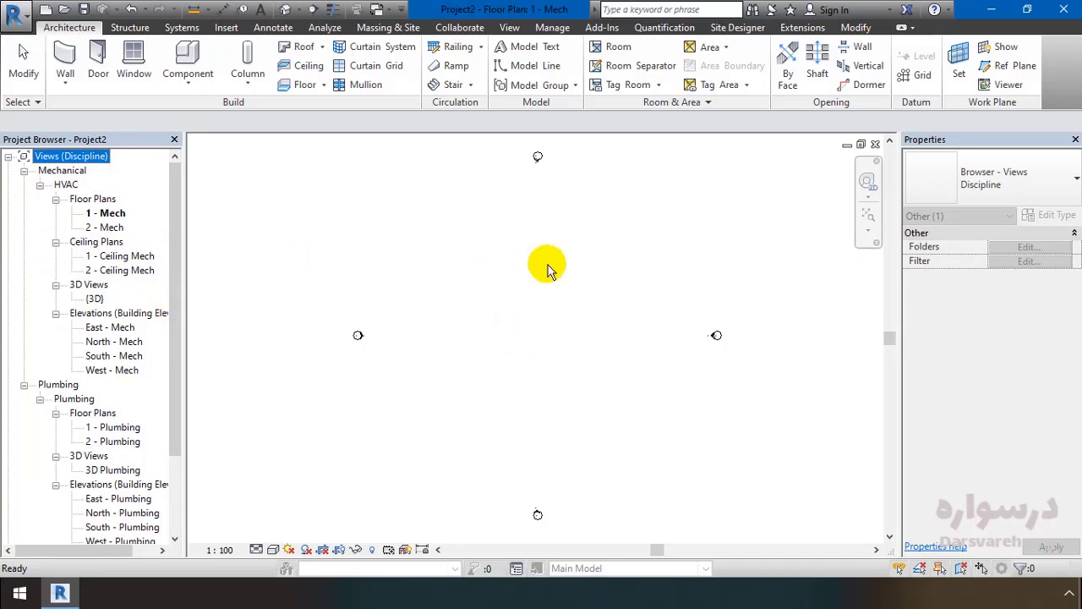
left_click(115, 214)
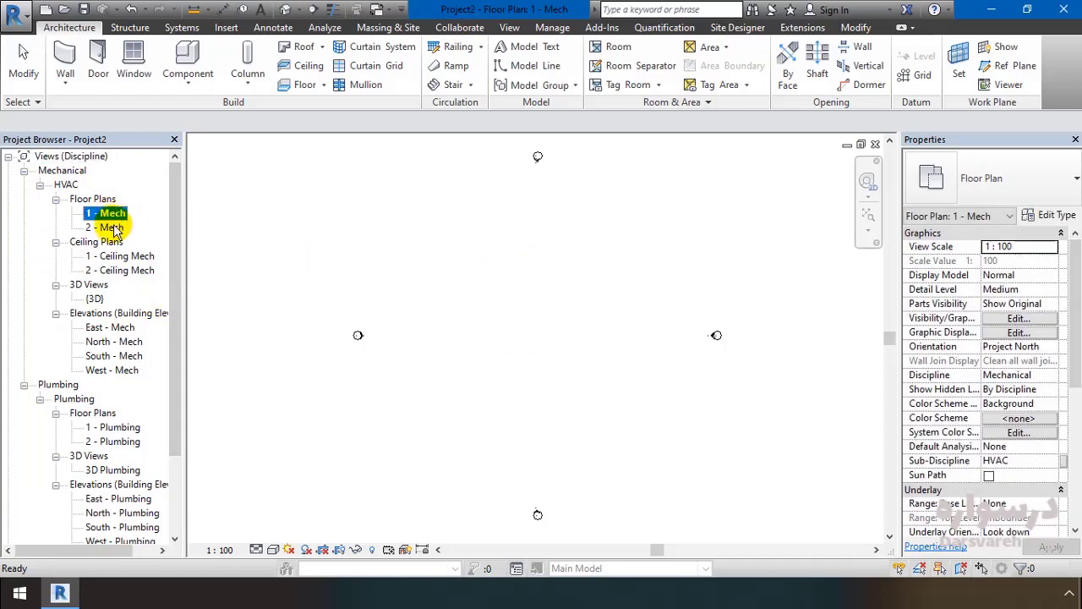
left_click(111, 227)
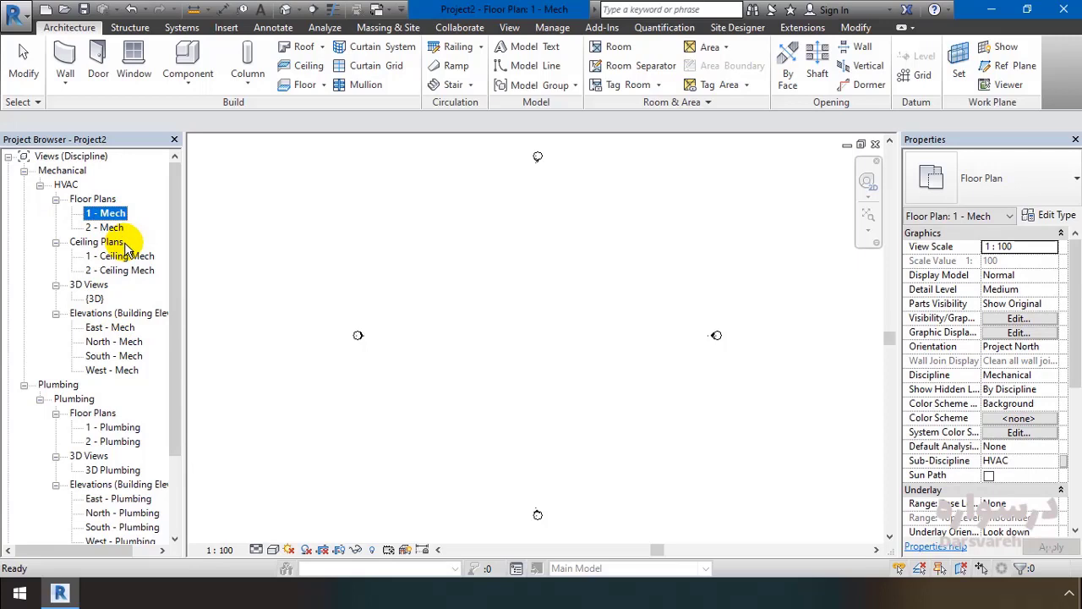
Step: Draw a horizontal 300 x 300 mm rectangular duct about 21000 mm long at a 2750 mm offset, just below the plan's upper elevation marker
left_click(185, 28)
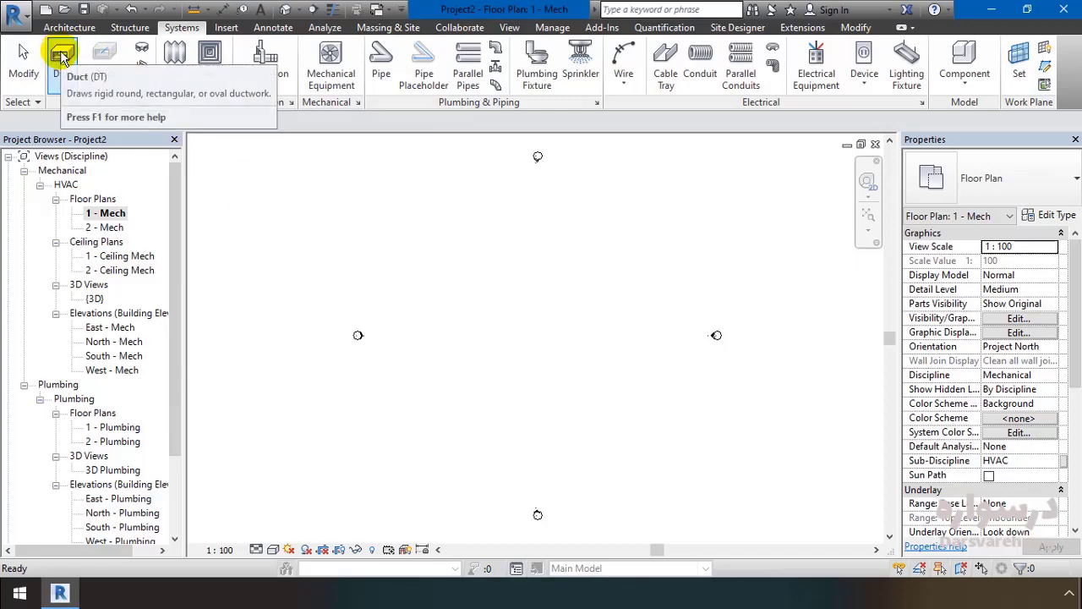
left_click(61, 58)
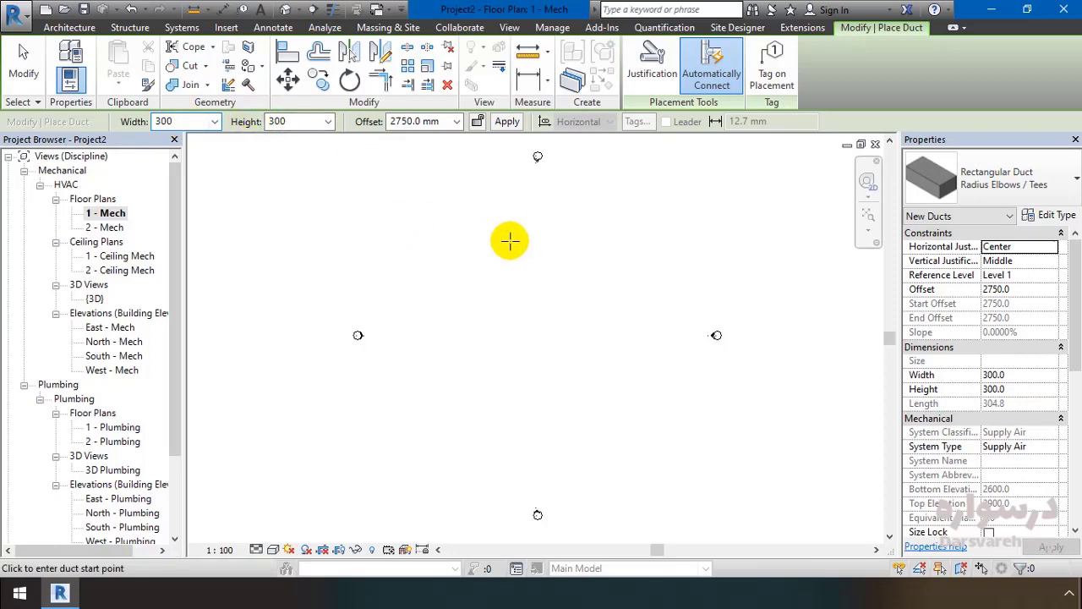
left_click(214, 122)
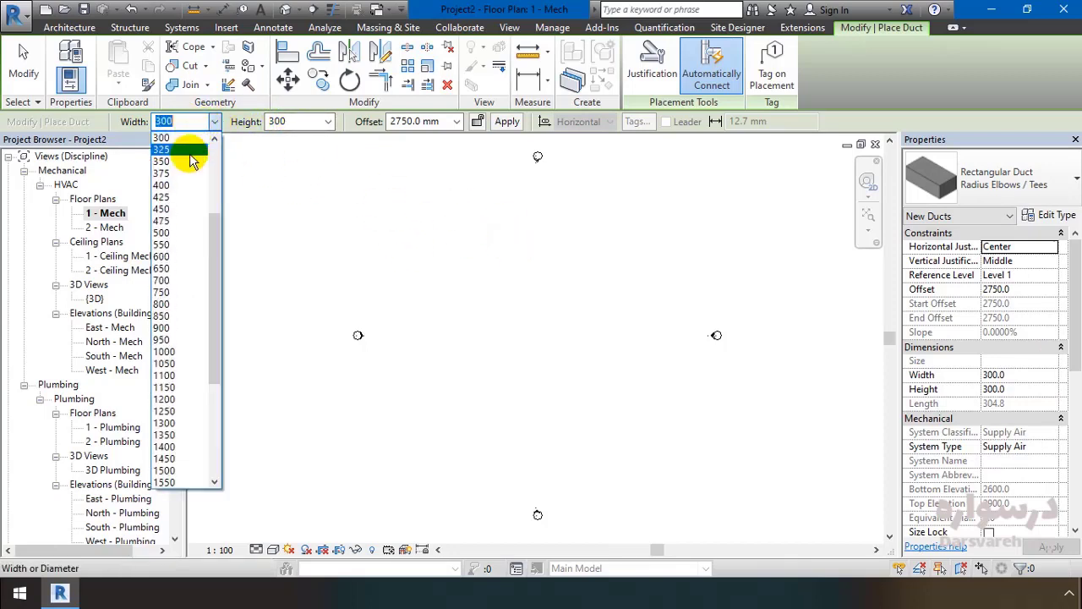
mouse_move(213, 260)
left_mouse_down()
mouse_move(212, 205)
mouse_move(220, 246)
left_mouse_up()
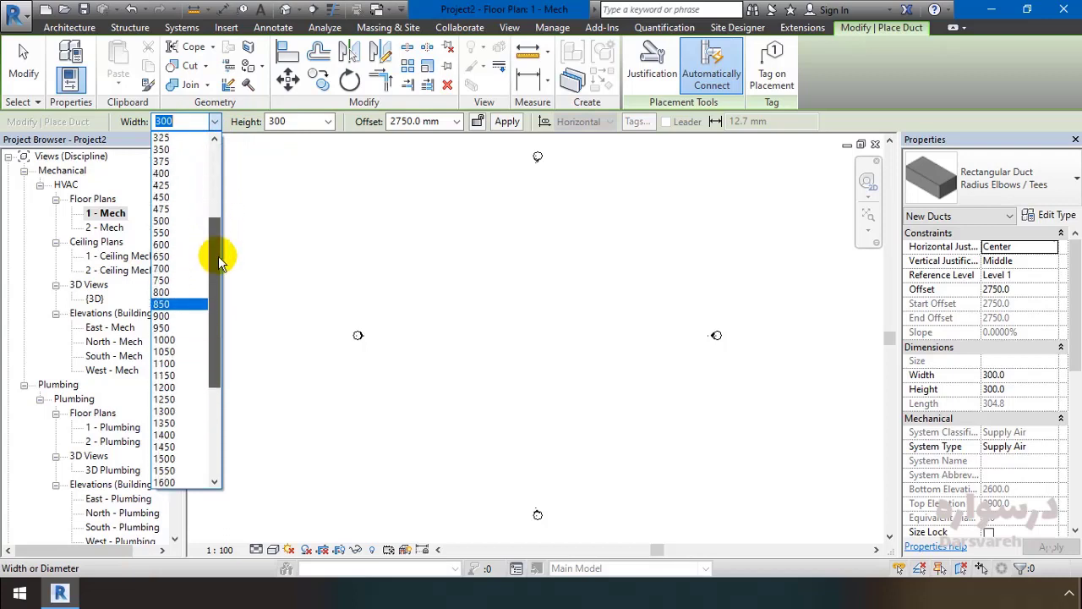
left_click(330, 123)
left_click(330, 123)
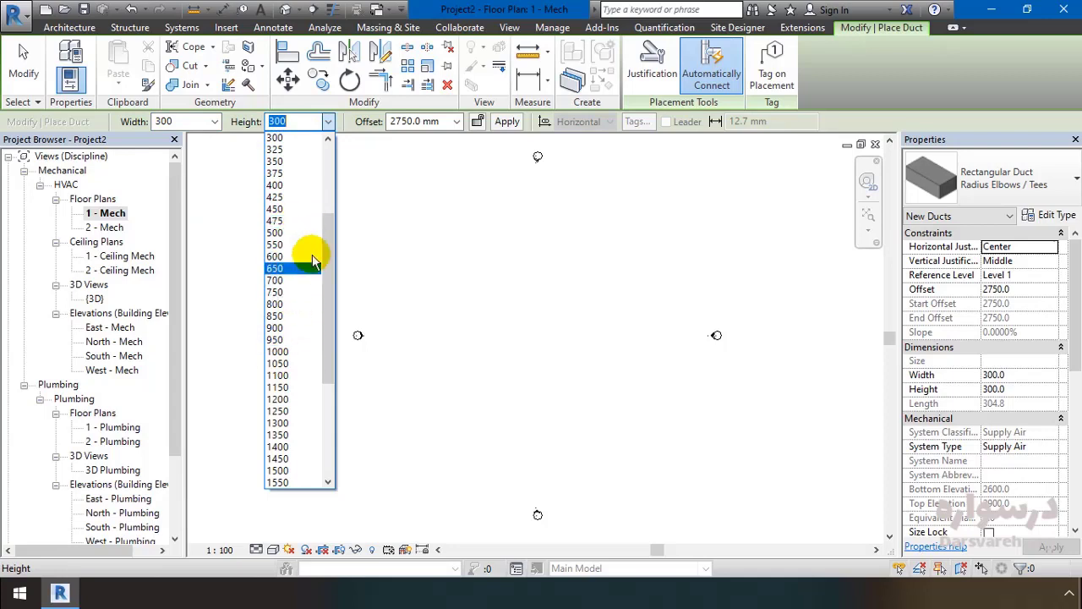
mouse_move(327, 233)
left_mouse_down()
mouse_move(328, 190)
mouse_move(332, 237)
left_mouse_up()
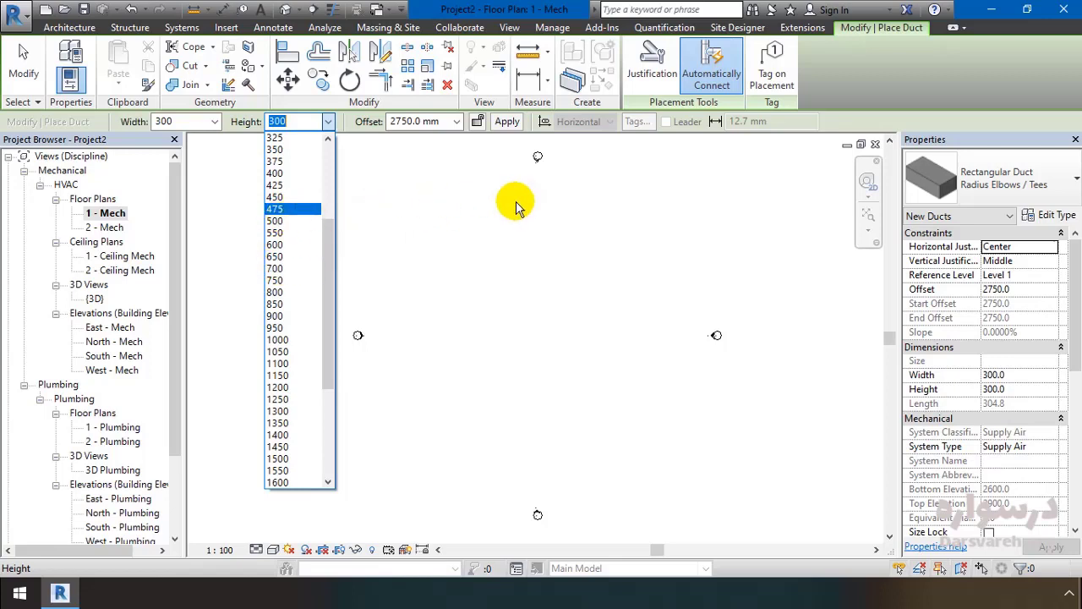
left_click(368, 124)
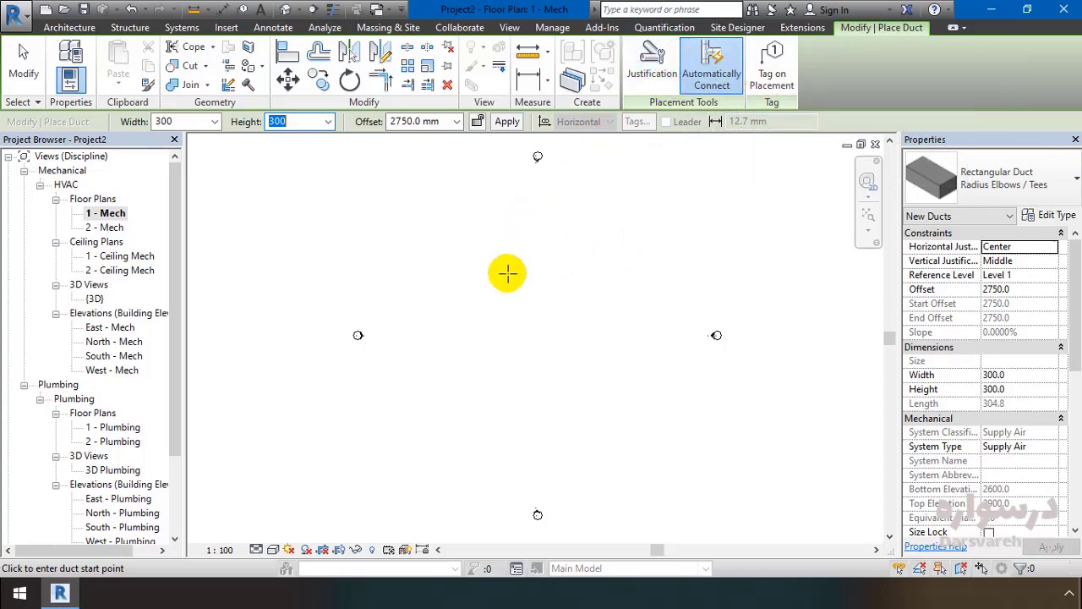
left_click(423, 222)
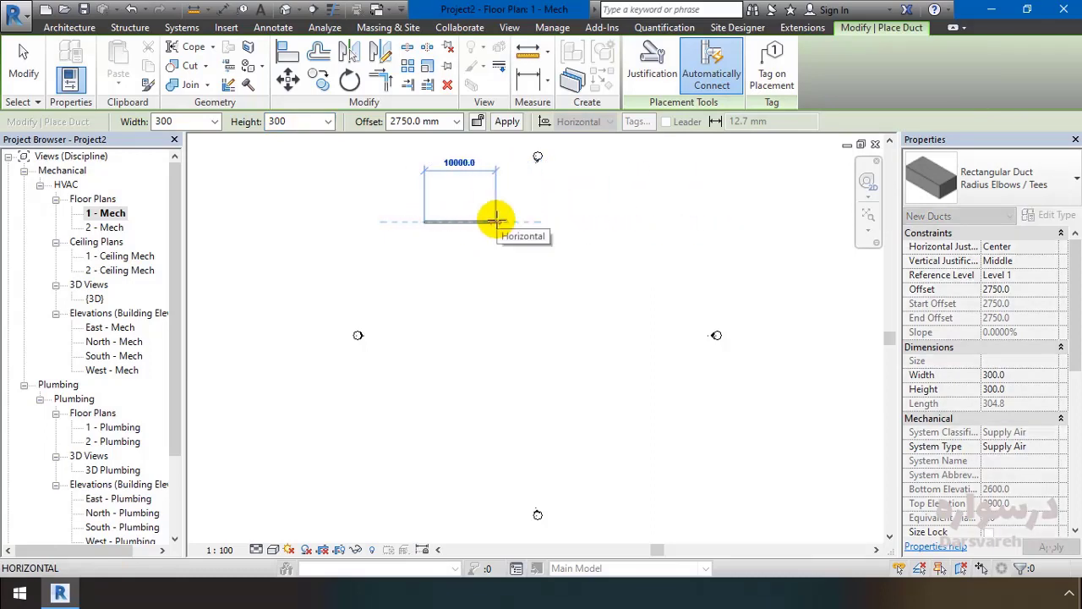
left_click(569, 219)
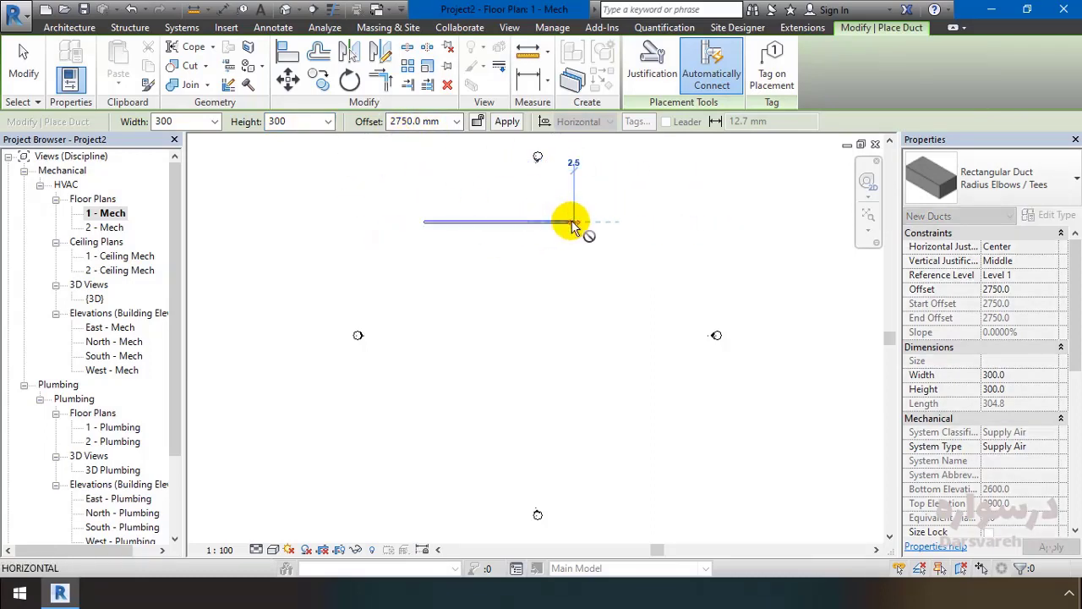
left_click(28, 72)
Step: Change the drawn duct's type to Rectangular Duct Mitered Elbows / Tees
left_click(489, 223)
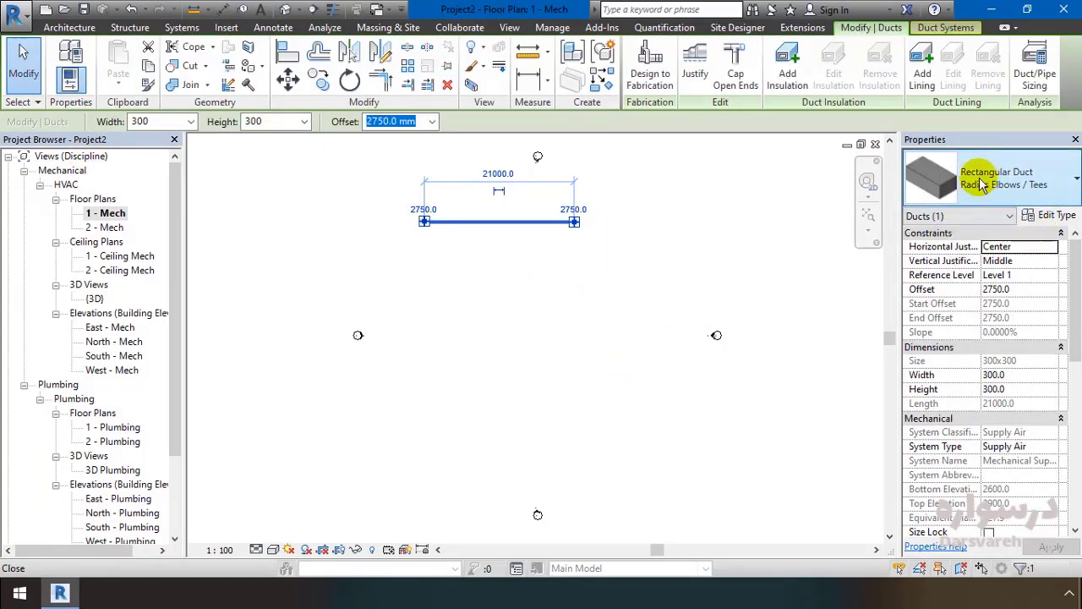
left_click(1076, 190)
left_click_drag(1076, 340, 1075, 262)
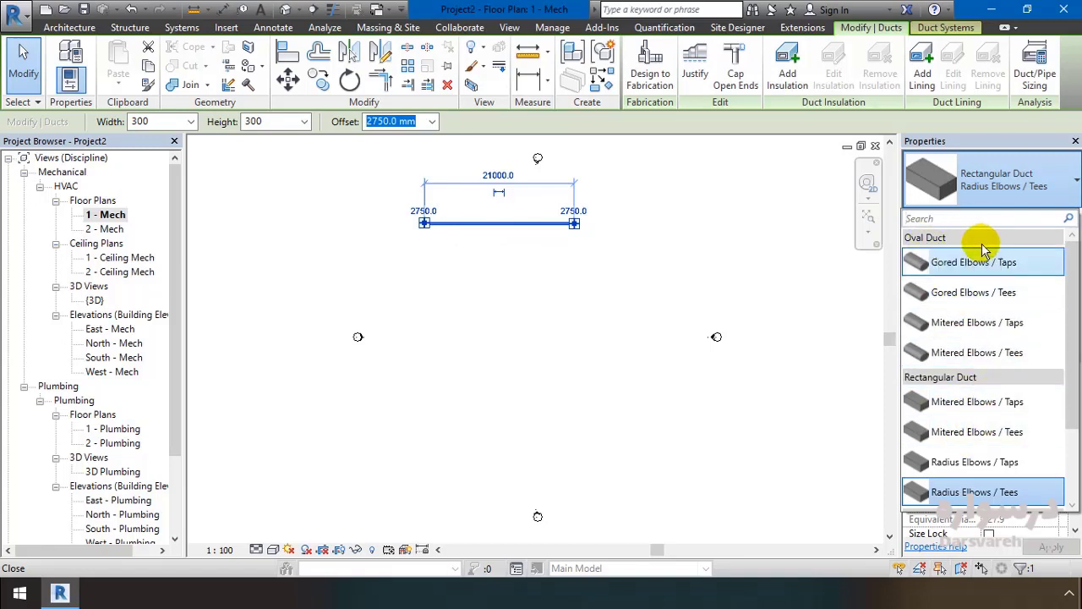
scroll(1072, 262, "down", 2)
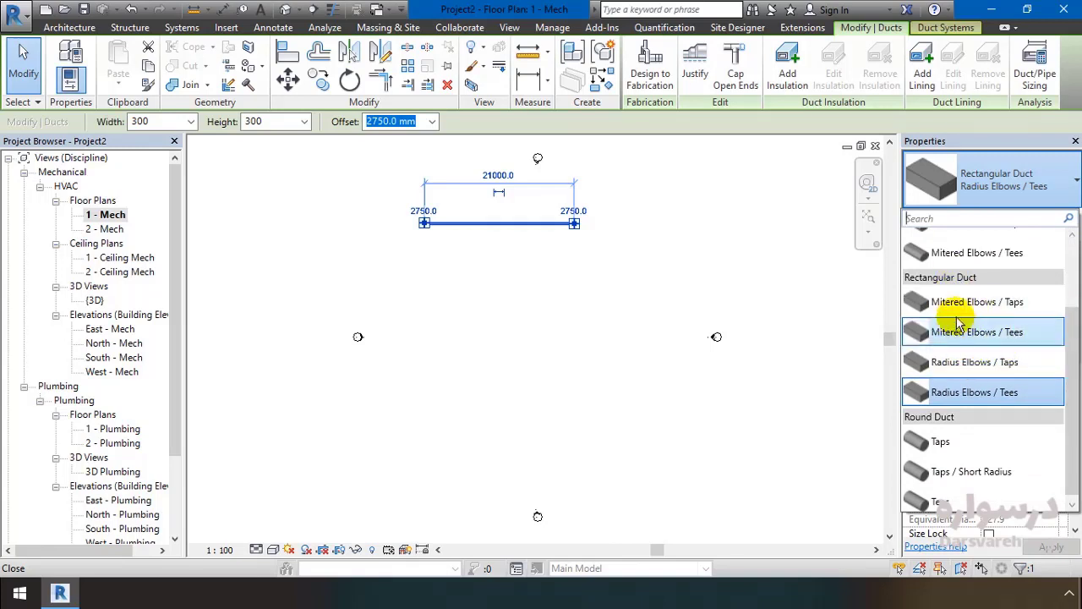
scroll(1074, 363, "down", 1)
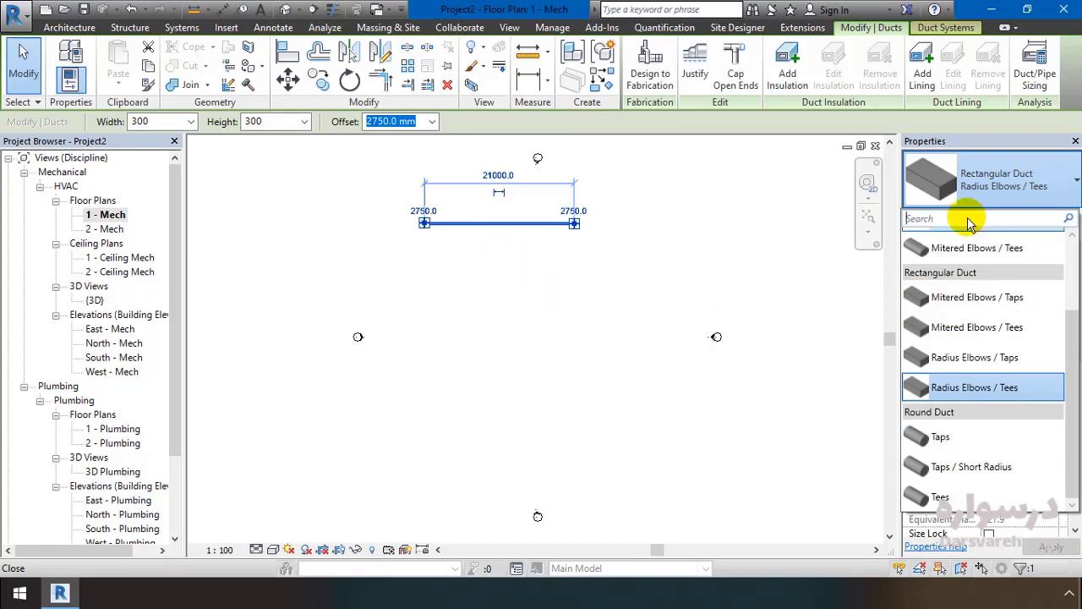
left_click(971, 336)
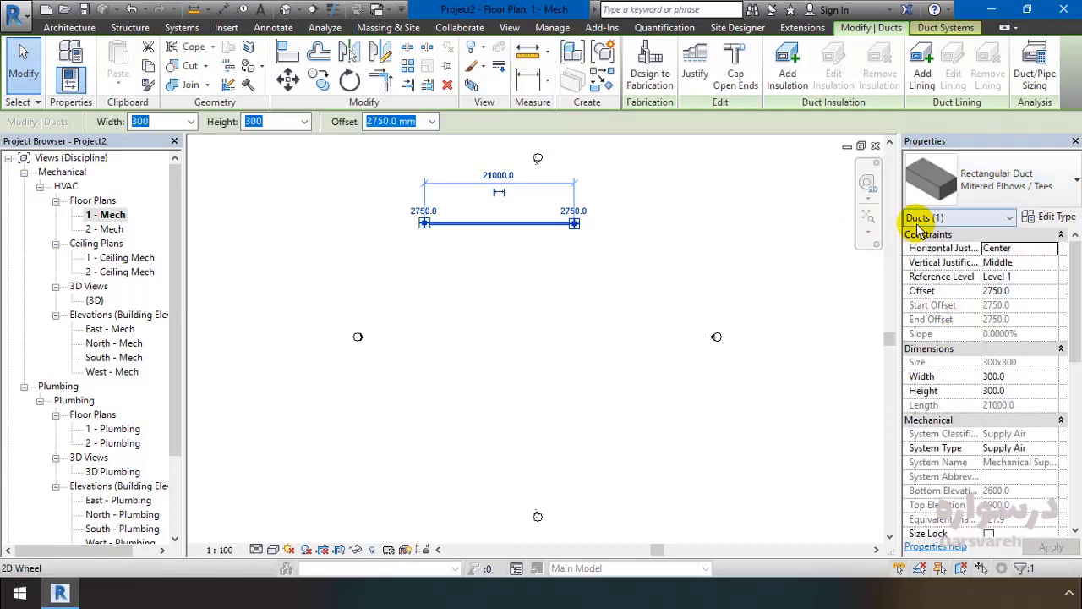
Step: Review the routing preferences of the Mitered Elbows / Tees duct type and its rectangular duct size table
left_click(1057, 218)
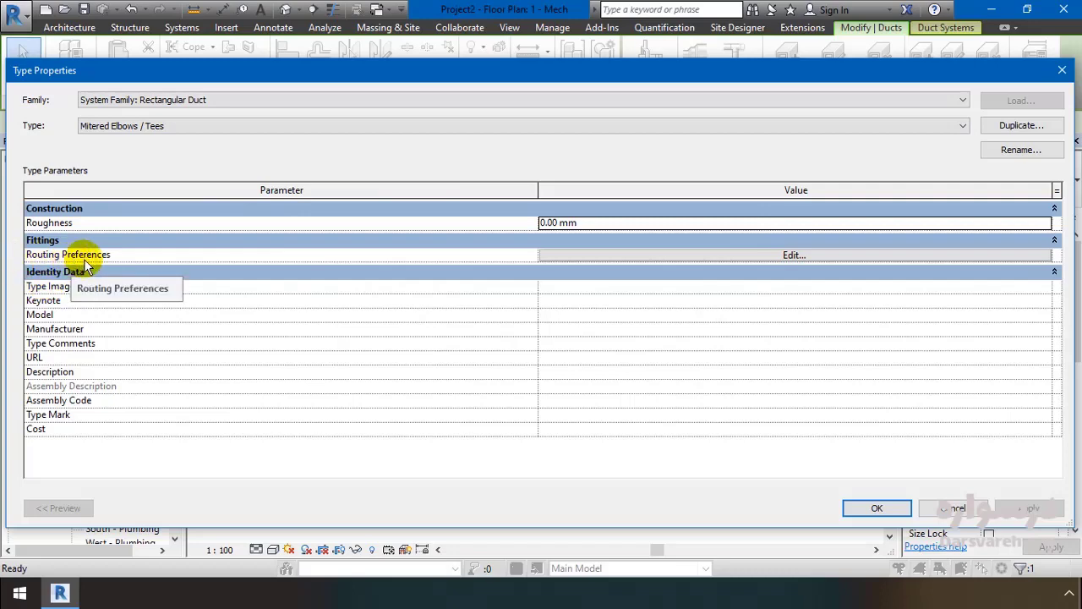
left_click(785, 256)
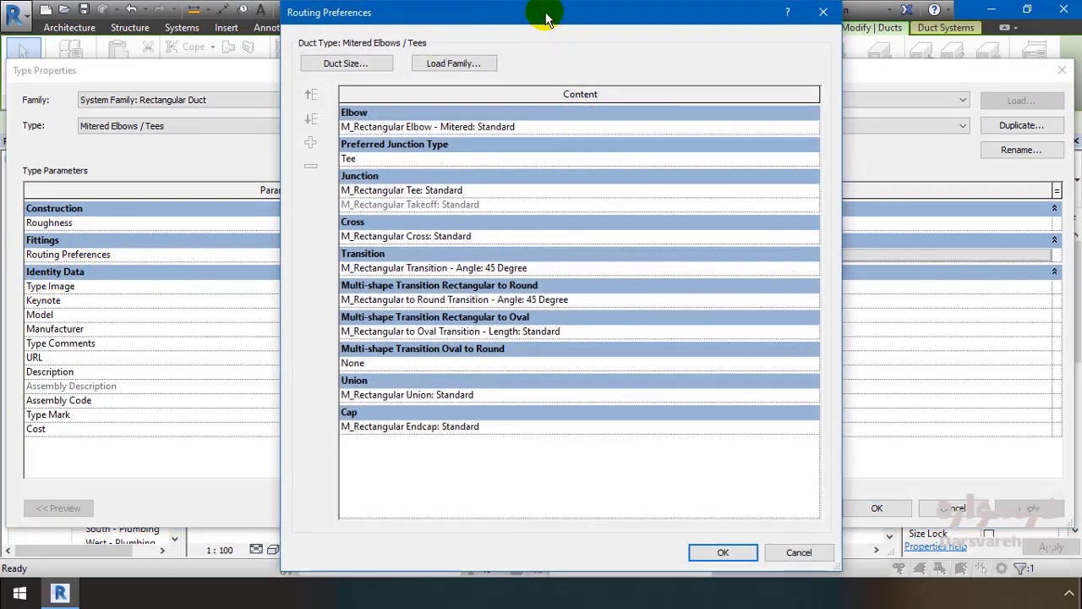
left_click_drag(545, 18, 535, 62)
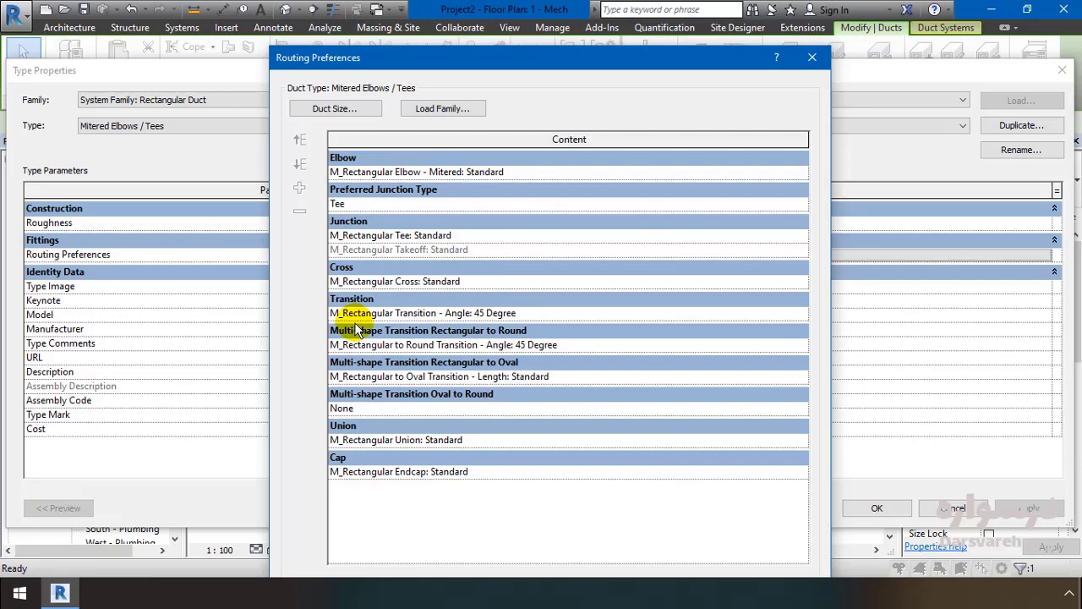
left_click(342, 109)
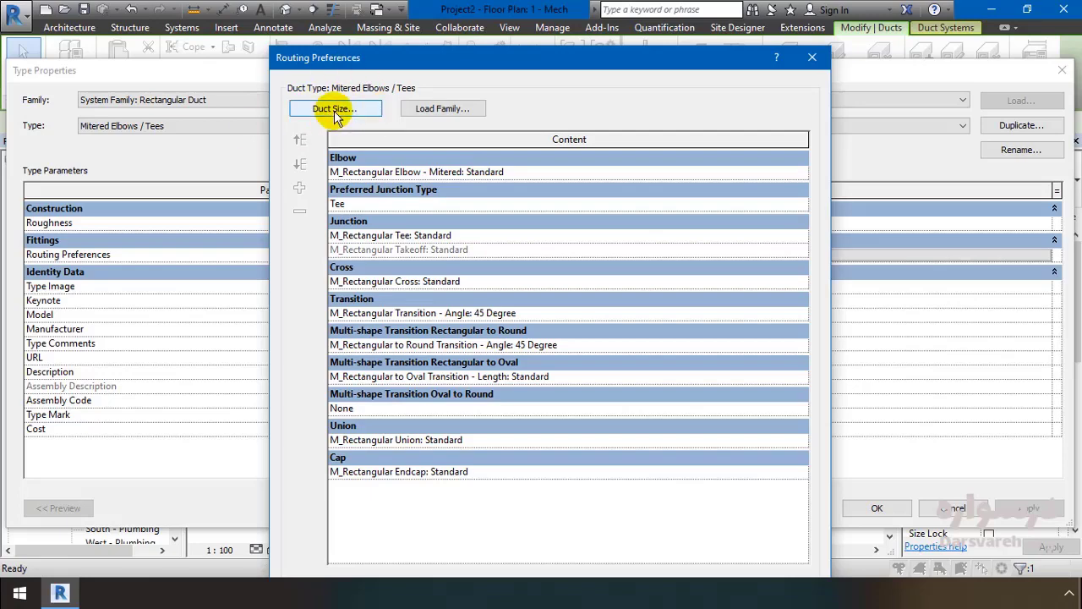
left_click(335, 111)
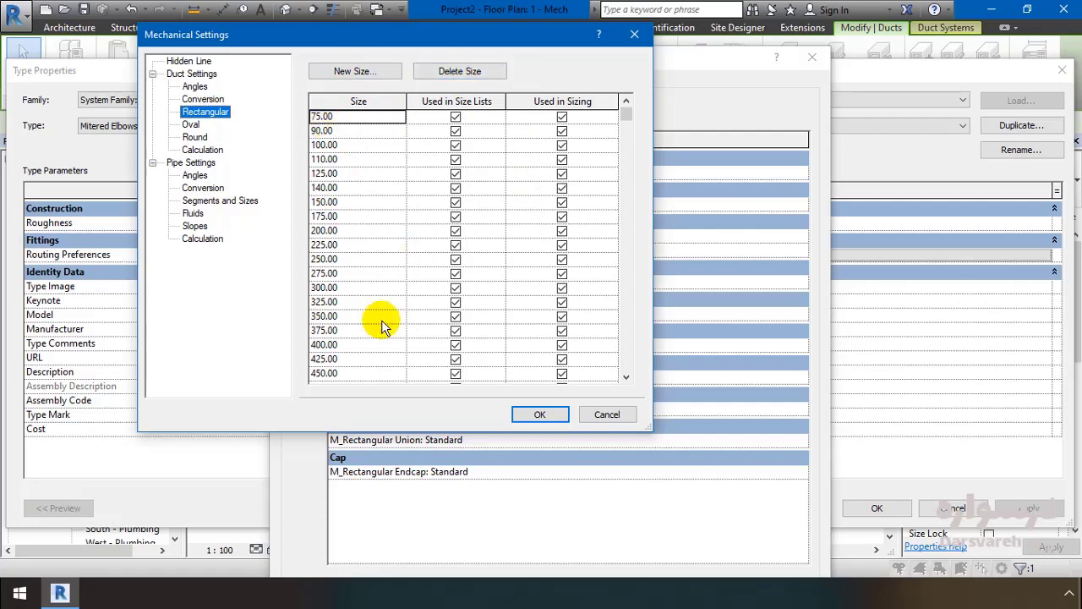
left_click(536, 414)
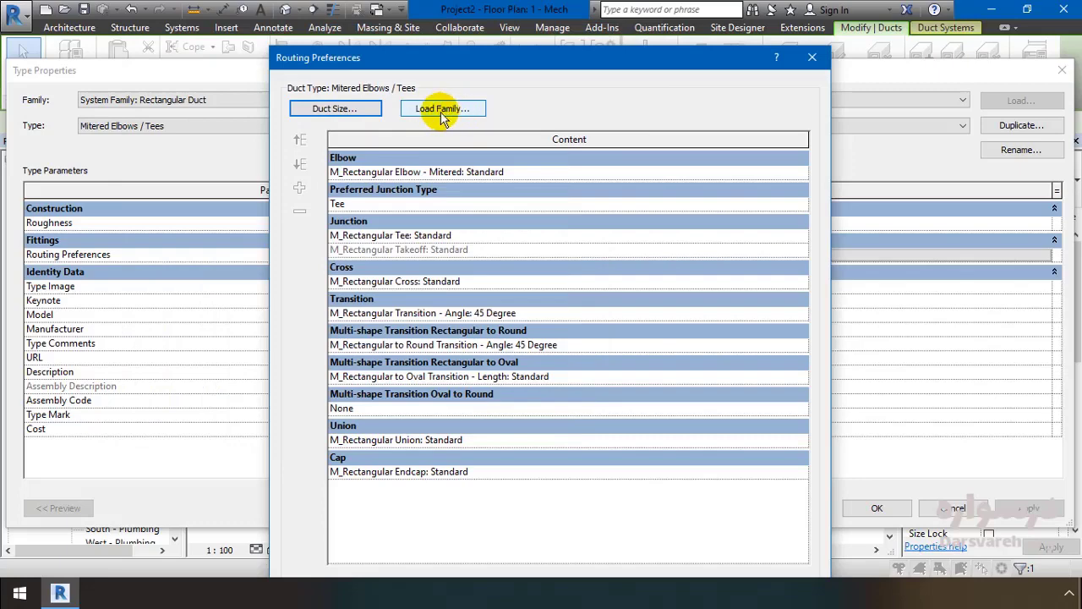
Step: Browse the loadable rectangular duct fittings, preview M_Rectangular Union.rfa without loading it, and leave the duct type settings
left_click(441, 112)
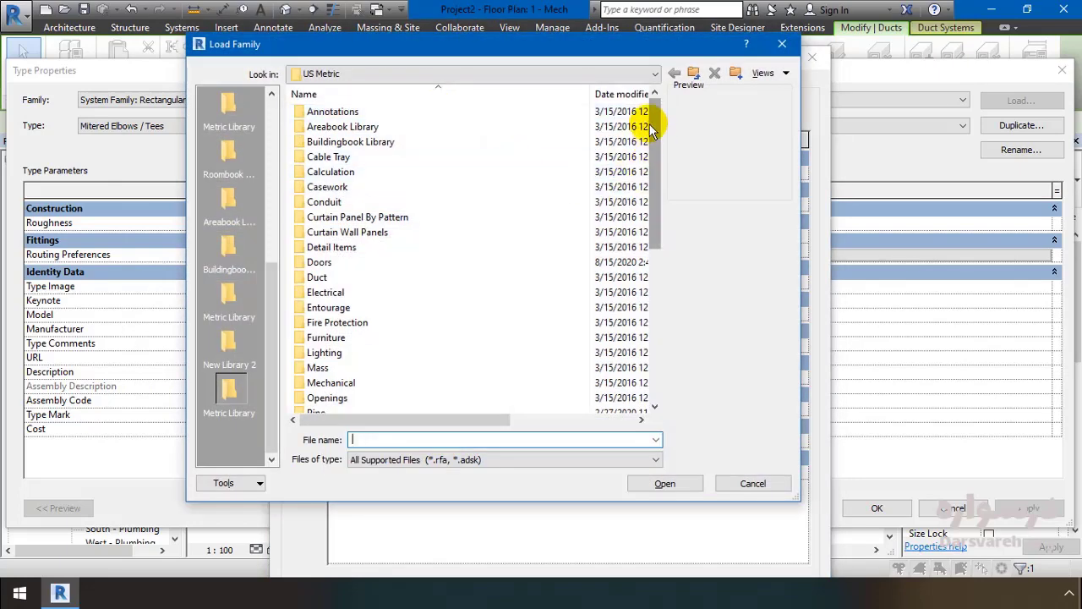
scroll(654, 115, "down", 2)
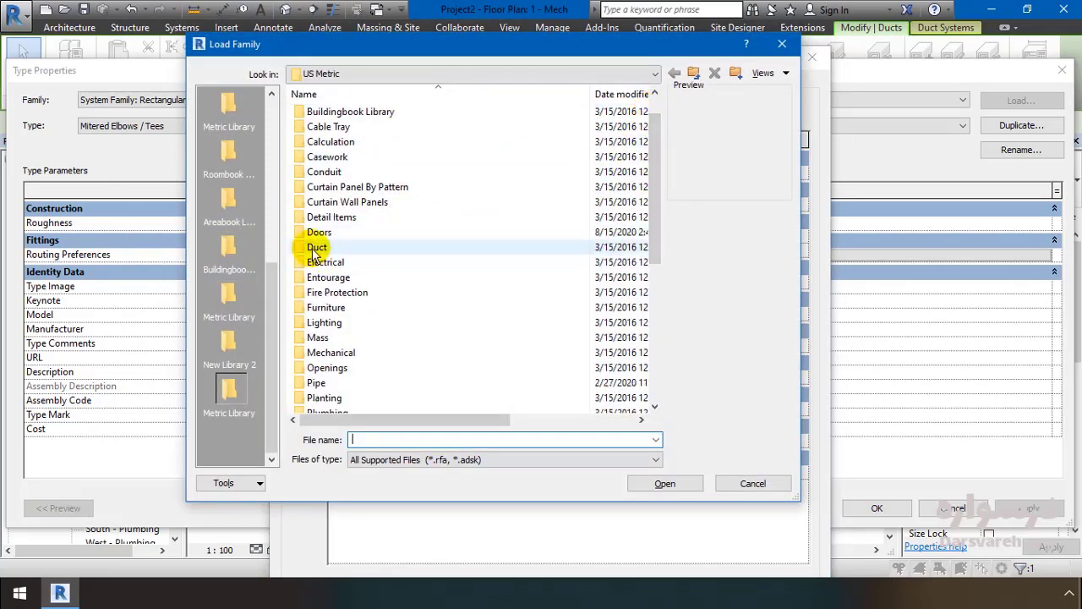
double_click(311, 251)
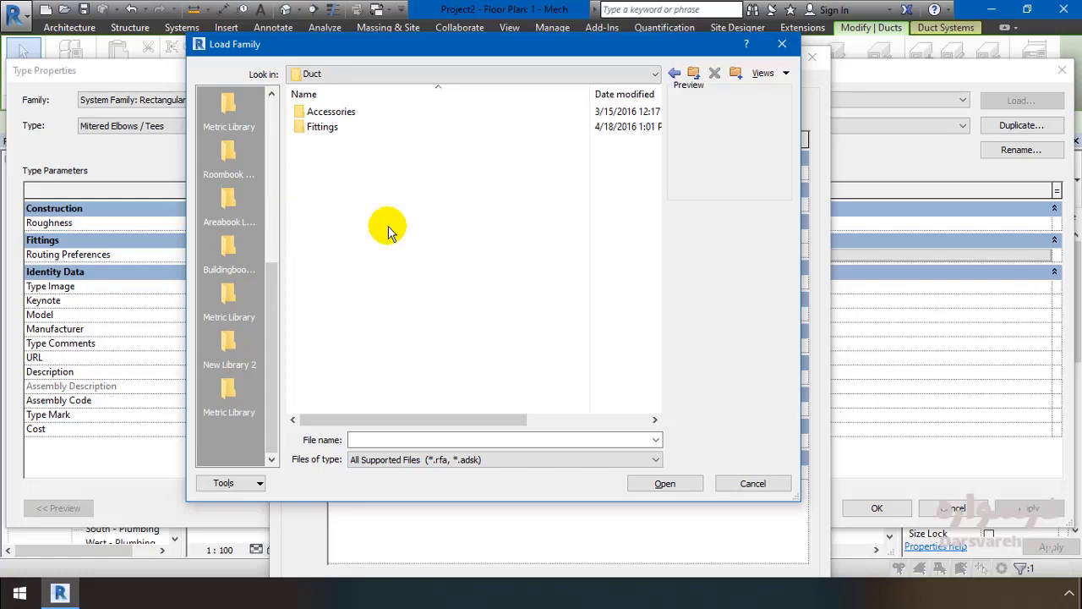
left_click(326, 135)
double_click(327, 135)
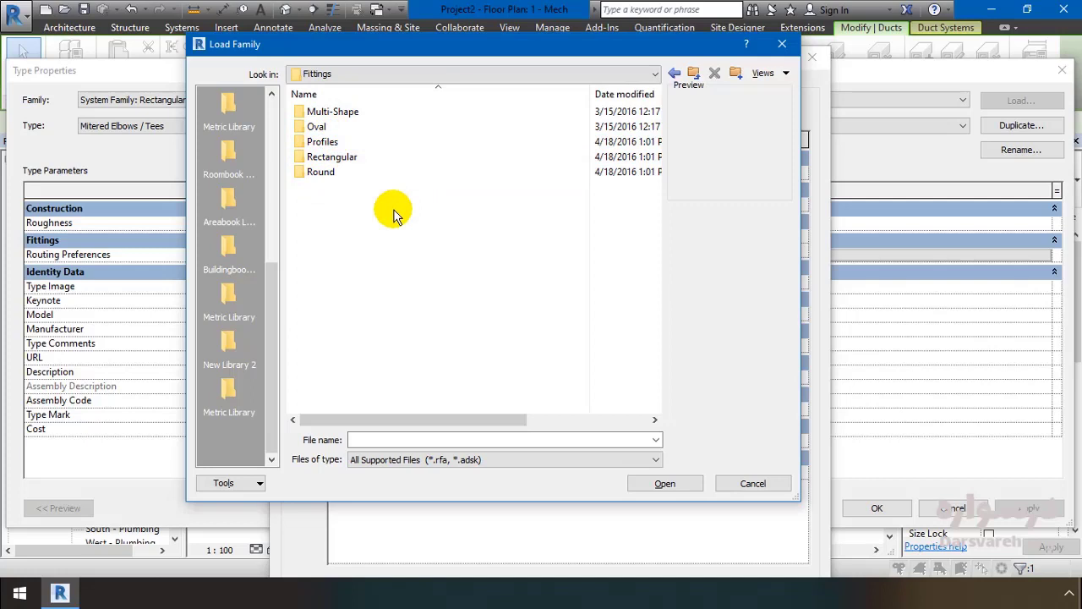
double_click(336, 157)
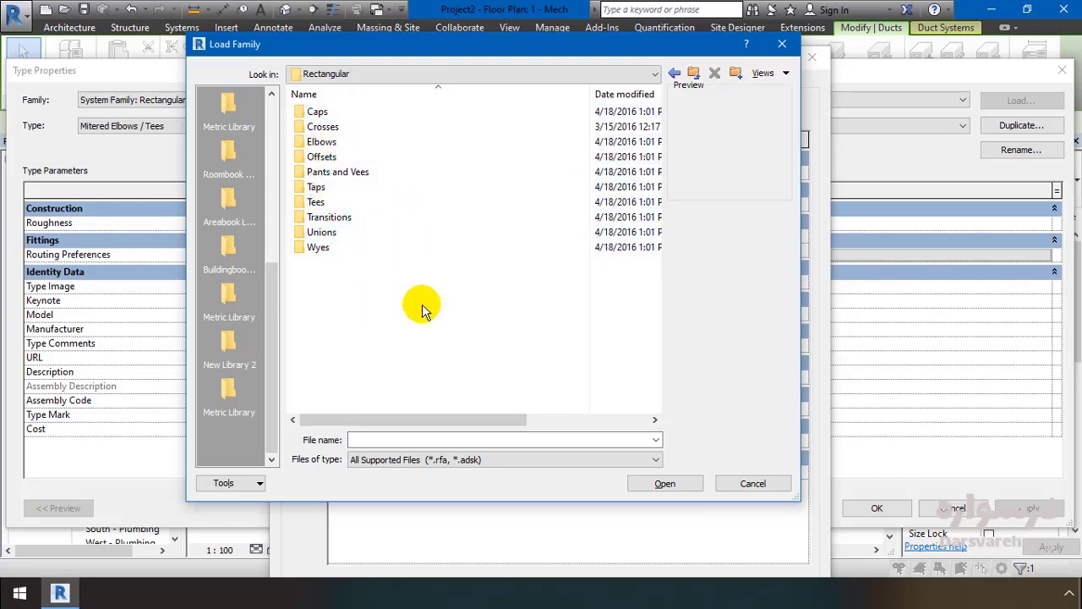
double_click(343, 232)
left_click(355, 112)
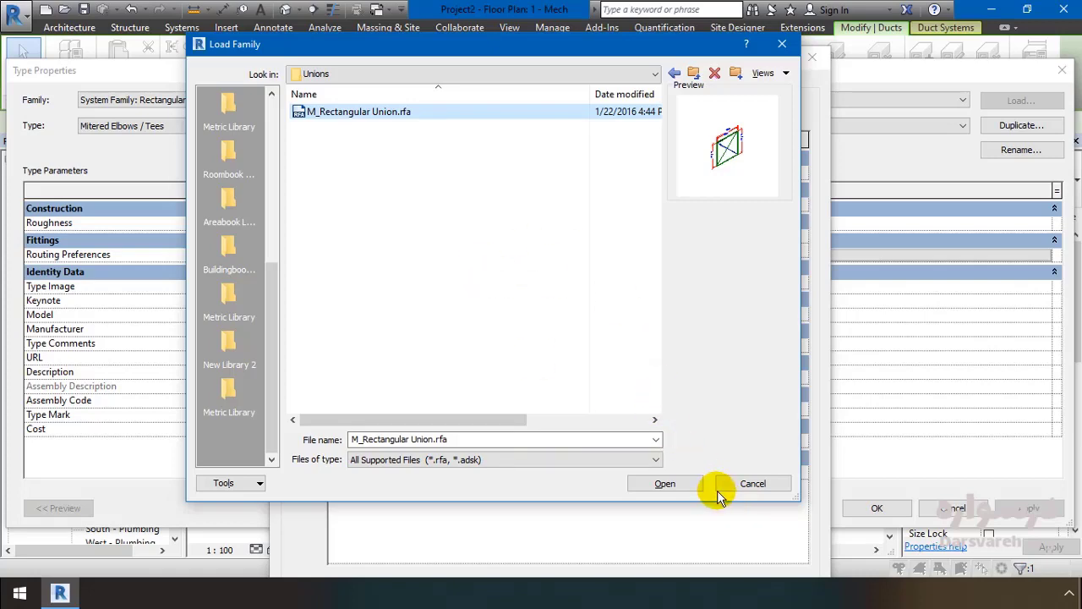
left_click(753, 484)
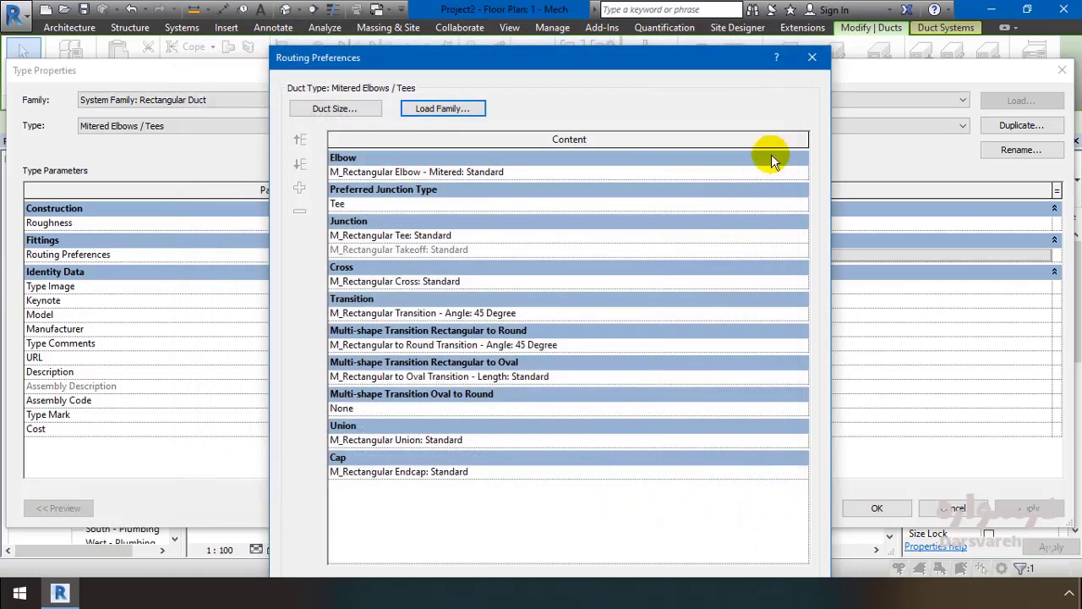
left_click(810, 59)
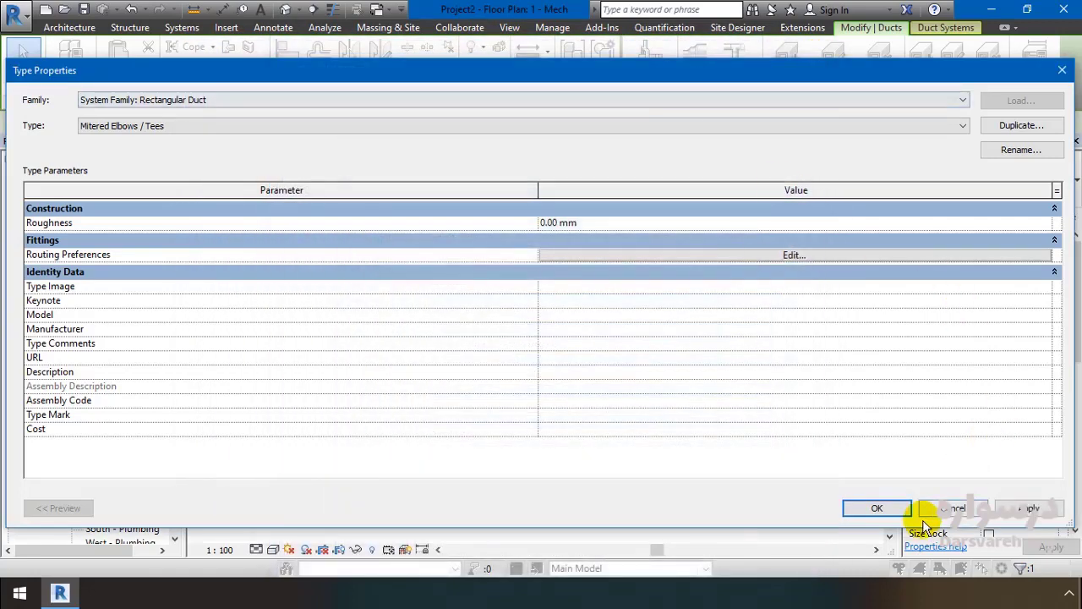
left_click(951, 508)
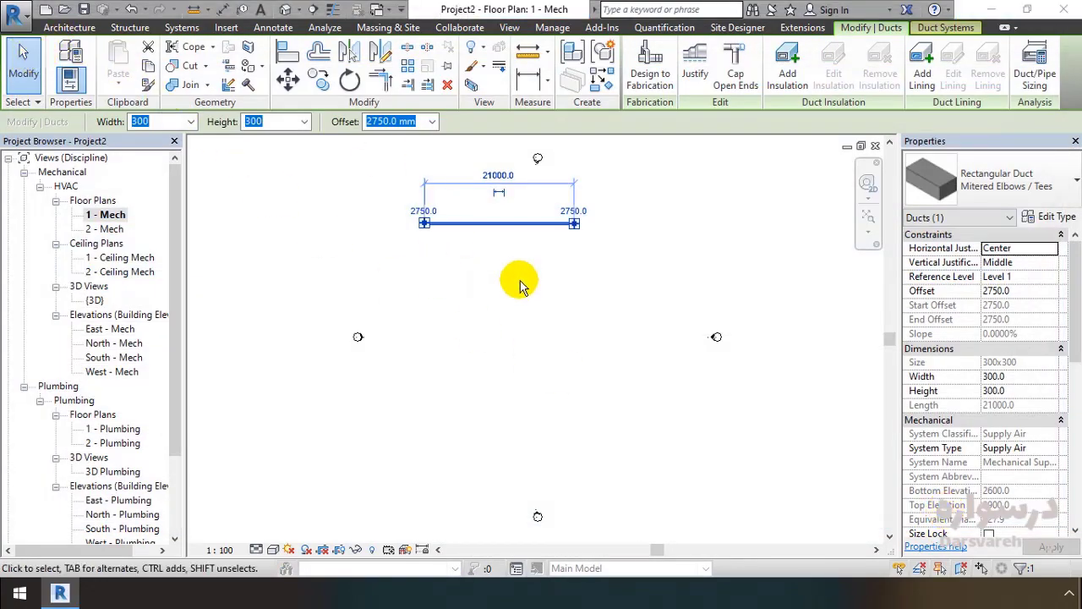
left_click(22, 59)
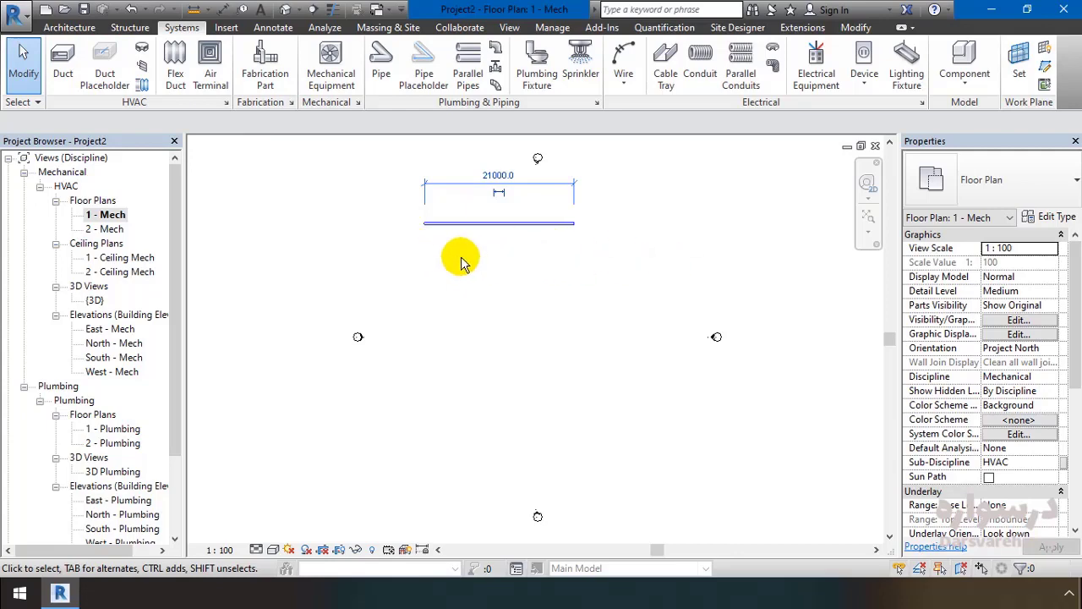
Step: Draw an L-shaped 300 x 300 mm duct placeholder at a 2750 mm offset below the existing duct, about 19000 mm across before turning down
left_click(103, 58)
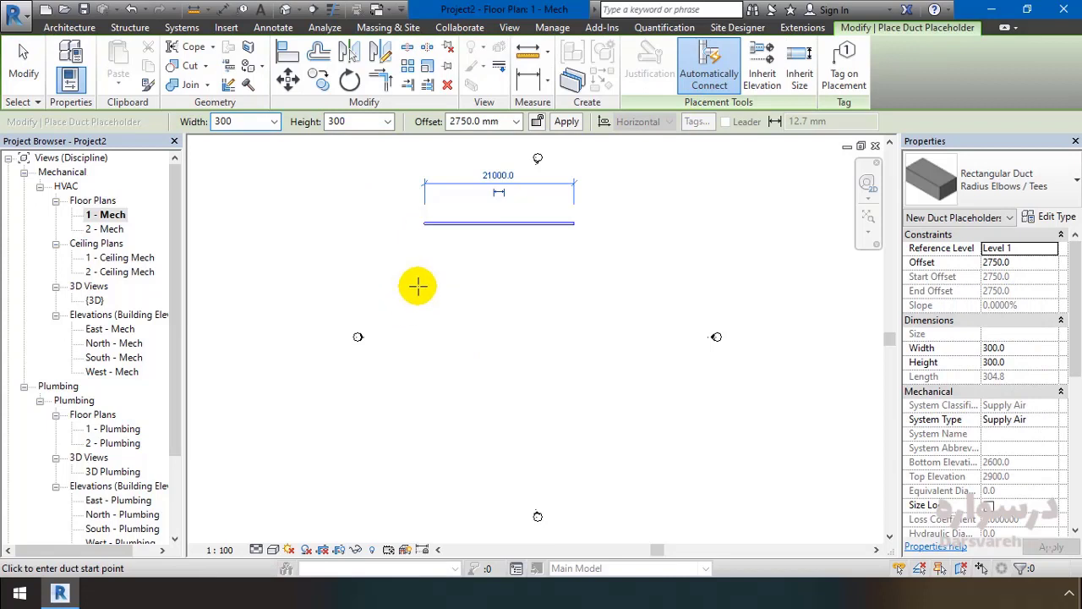
left_click(558, 266)
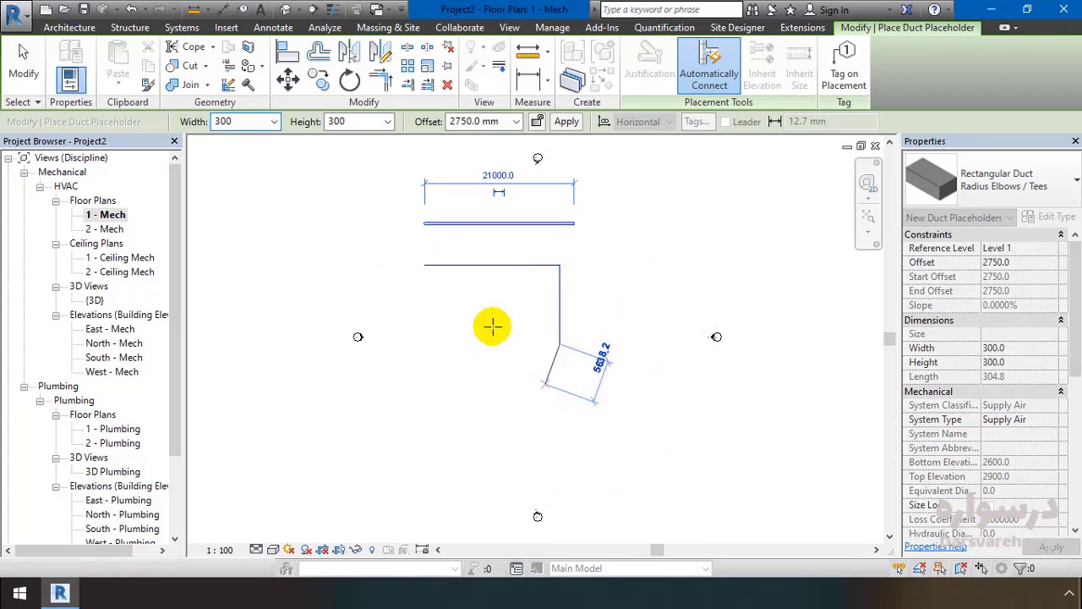
left_click(24, 61)
Step: Convert both segments of the L-shaped duct placeholder into real ducts and dismiss the open connection warning
left_click(495, 266)
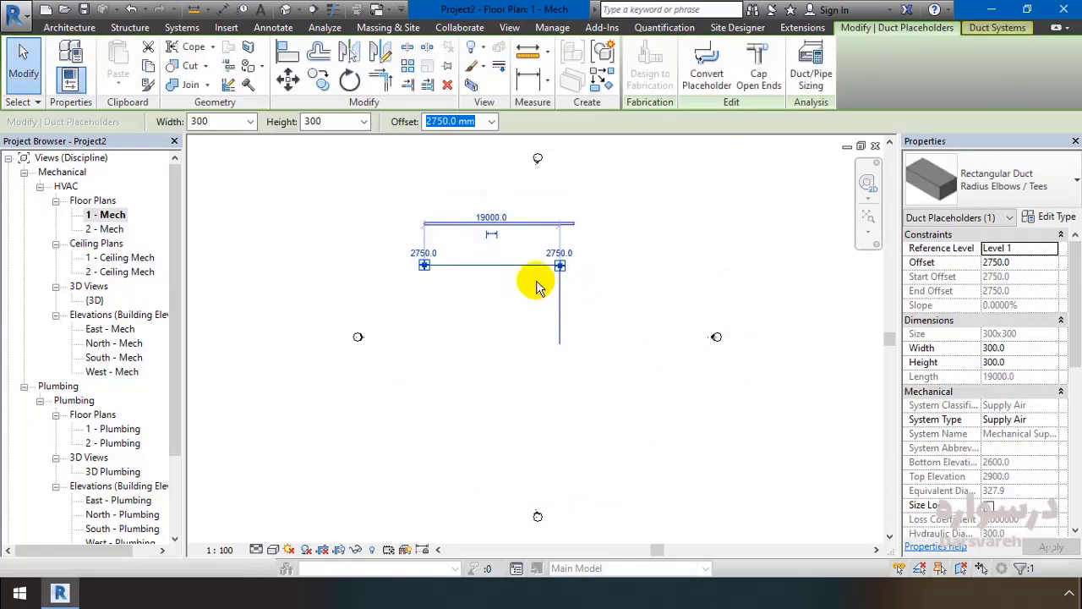
left_click(560, 297, "ctrl")
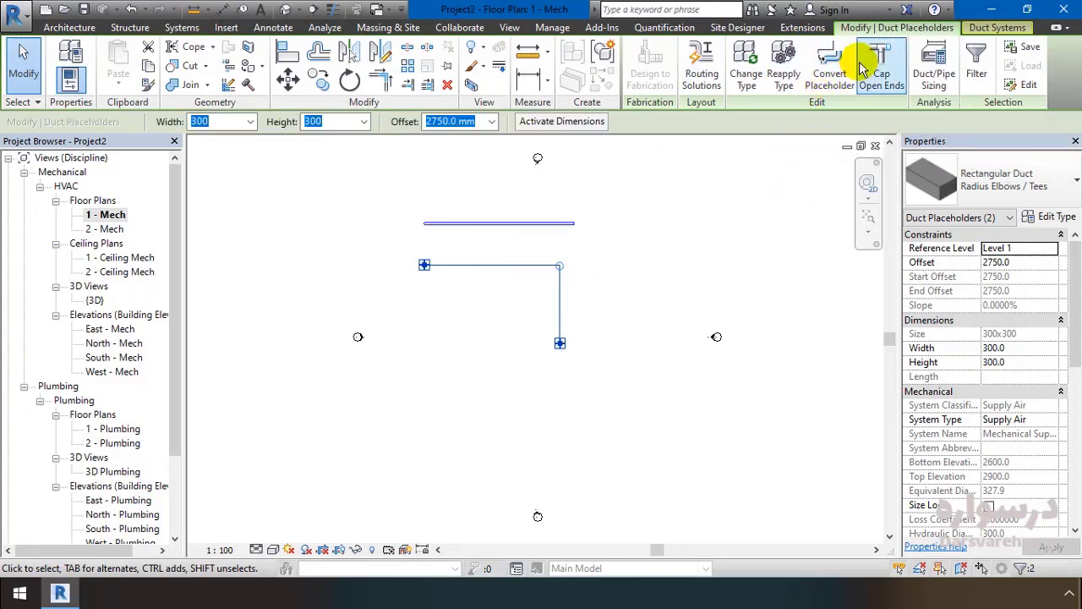
left_click(828, 74)
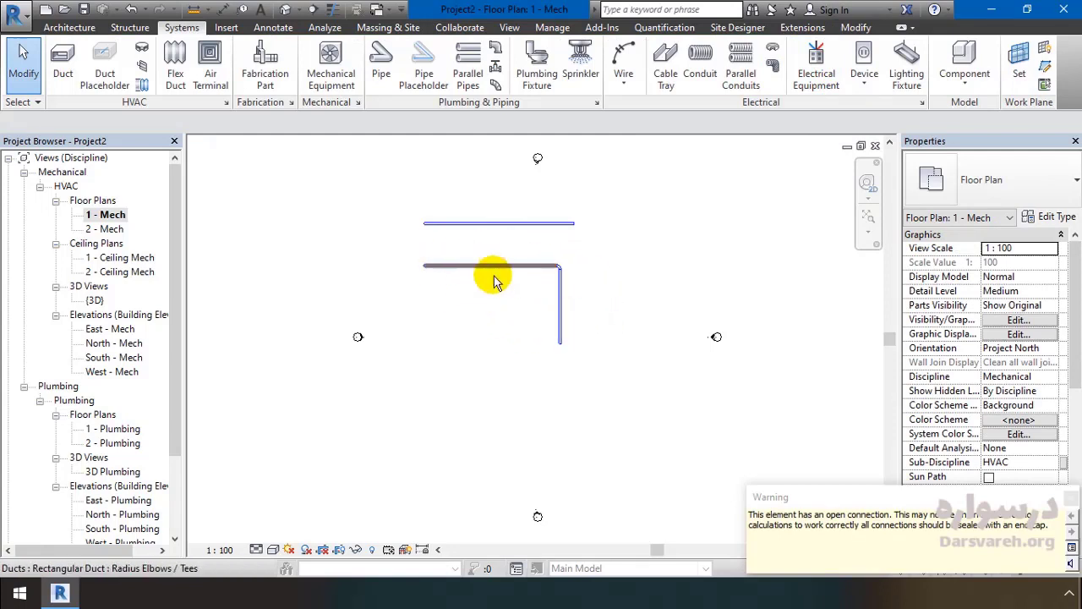
scroll(495, 260, "up", 2)
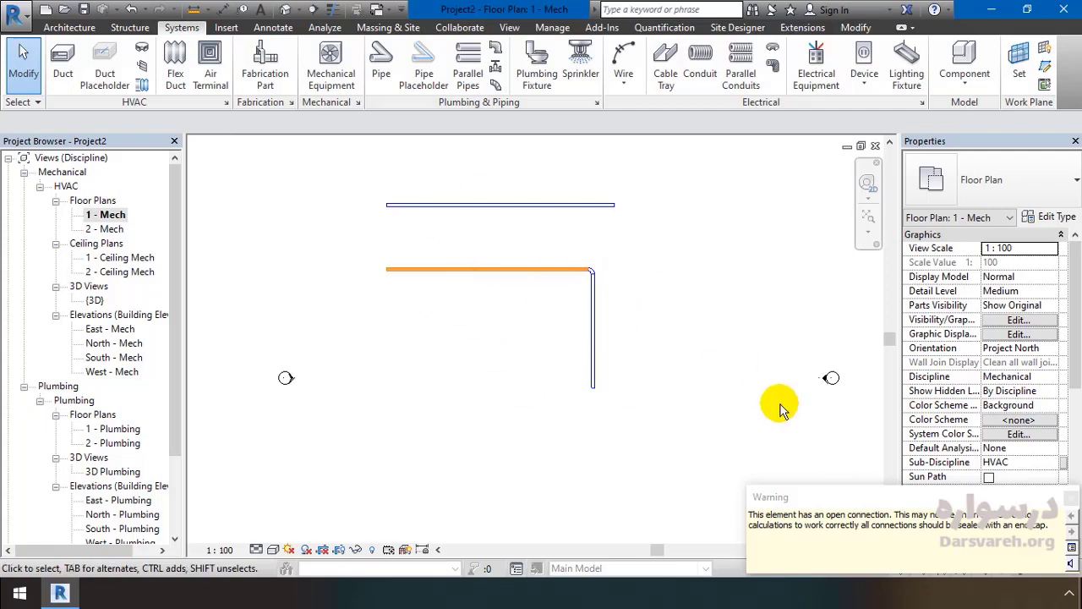
left_click(1072, 497)
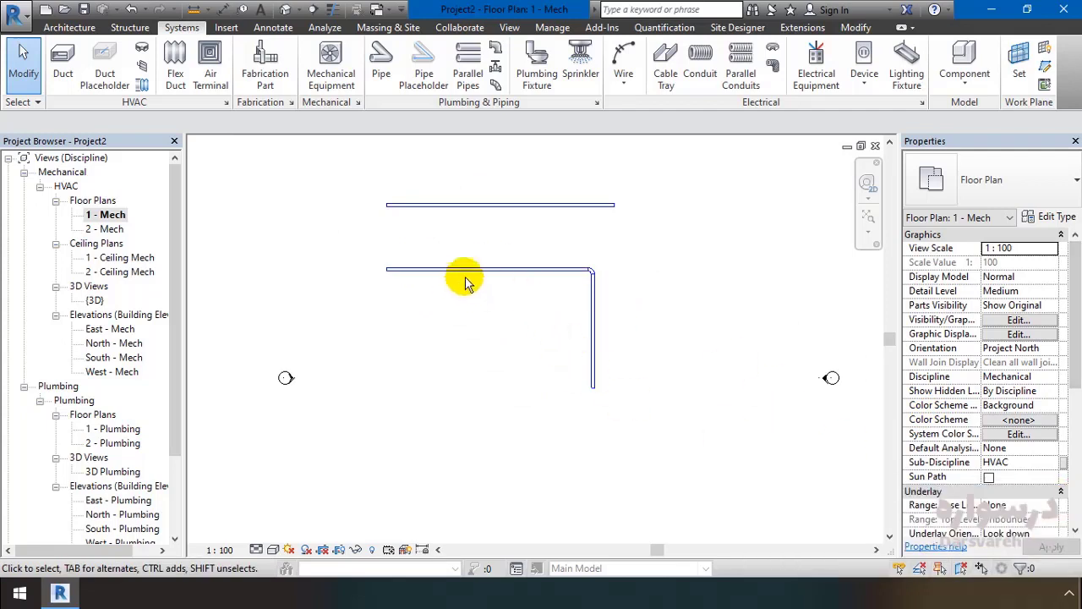
scroll(562, 270, "up", 2)
scroll(561, 276, "down", 3)
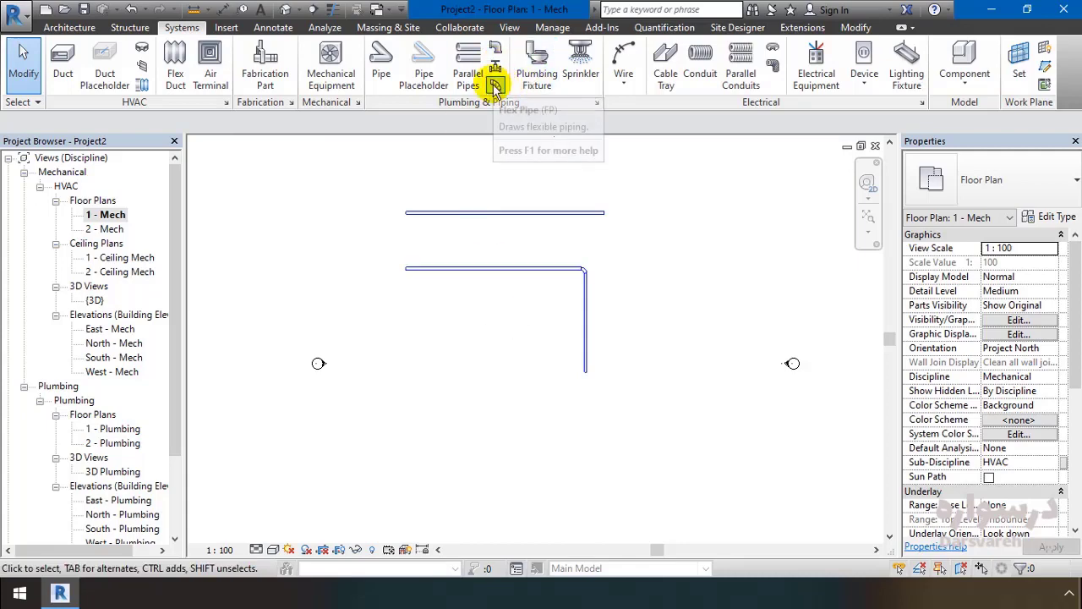
Step: Draw a zigzag round flex duct of 300 mm diameter at a 2750 mm offset inside the corner of the L-shaped duct
left_click(175, 57)
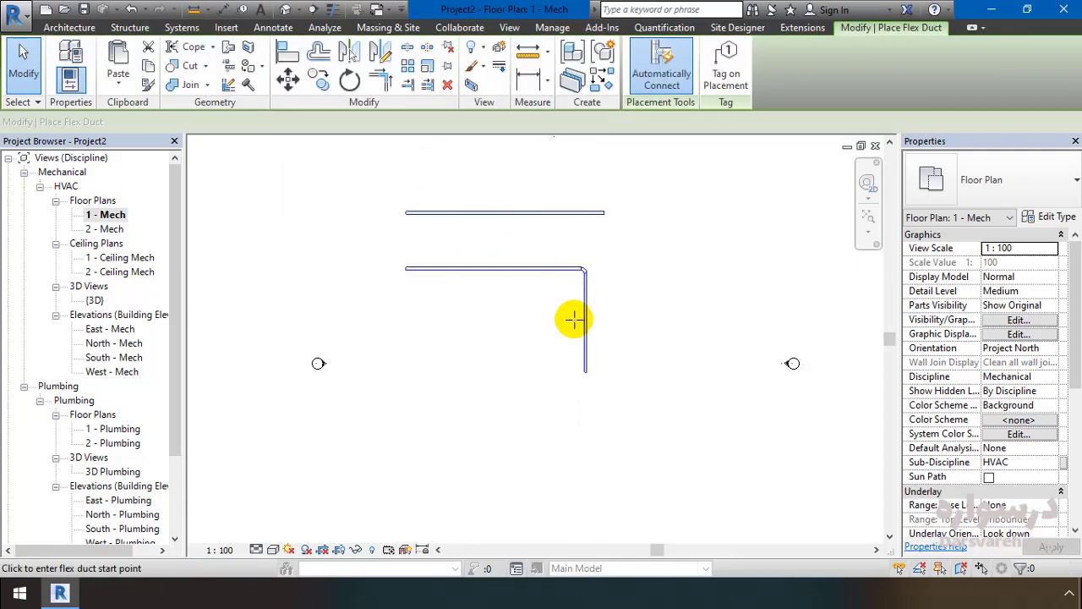
left_click(432, 296)
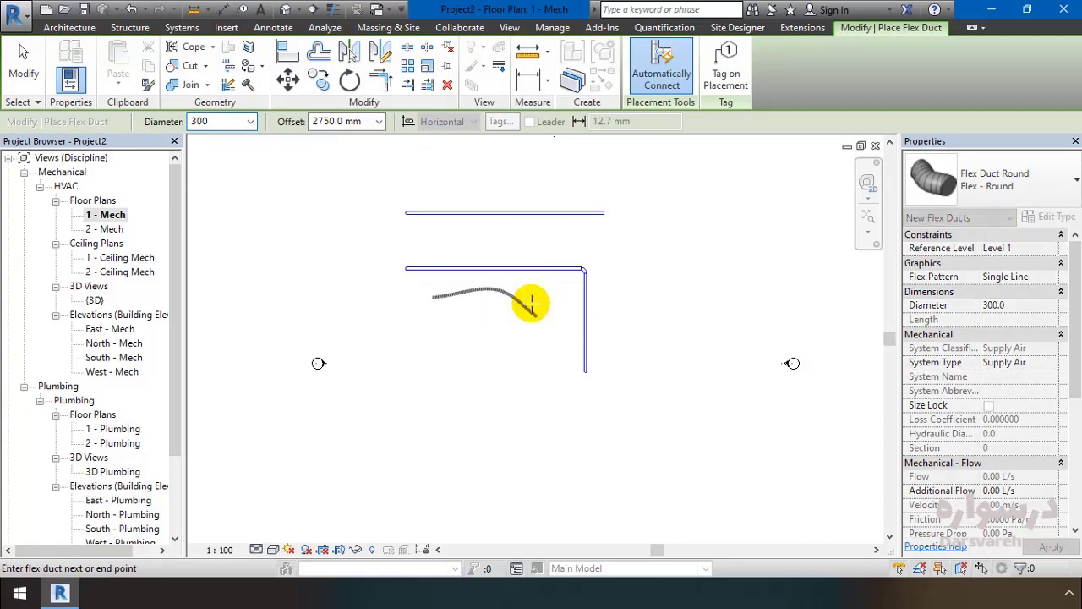
left_click(479, 322)
left_click(518, 310)
key("Escape")
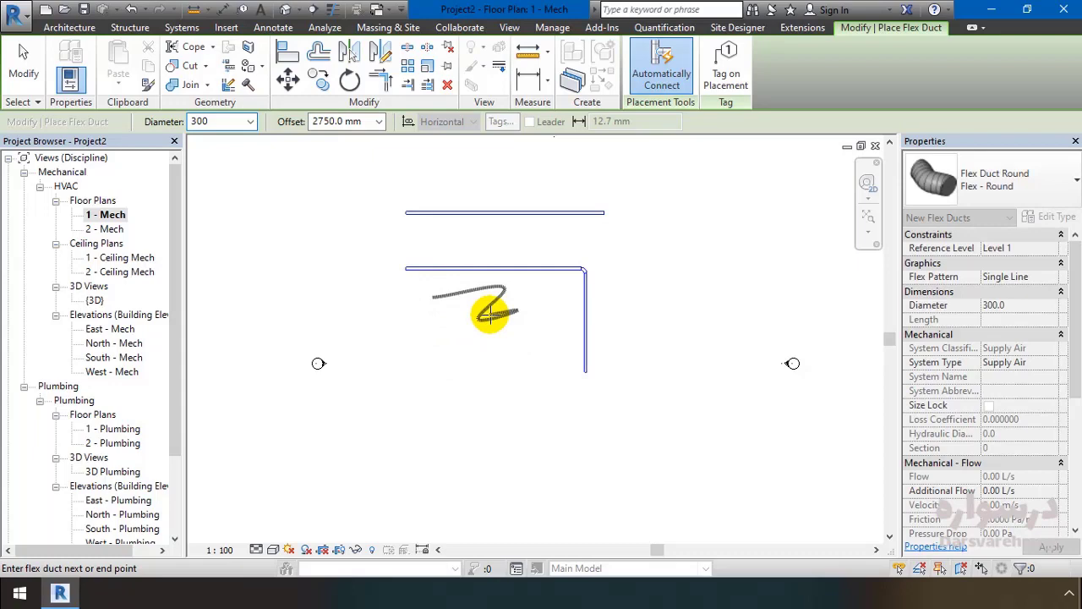
left_click(24, 63)
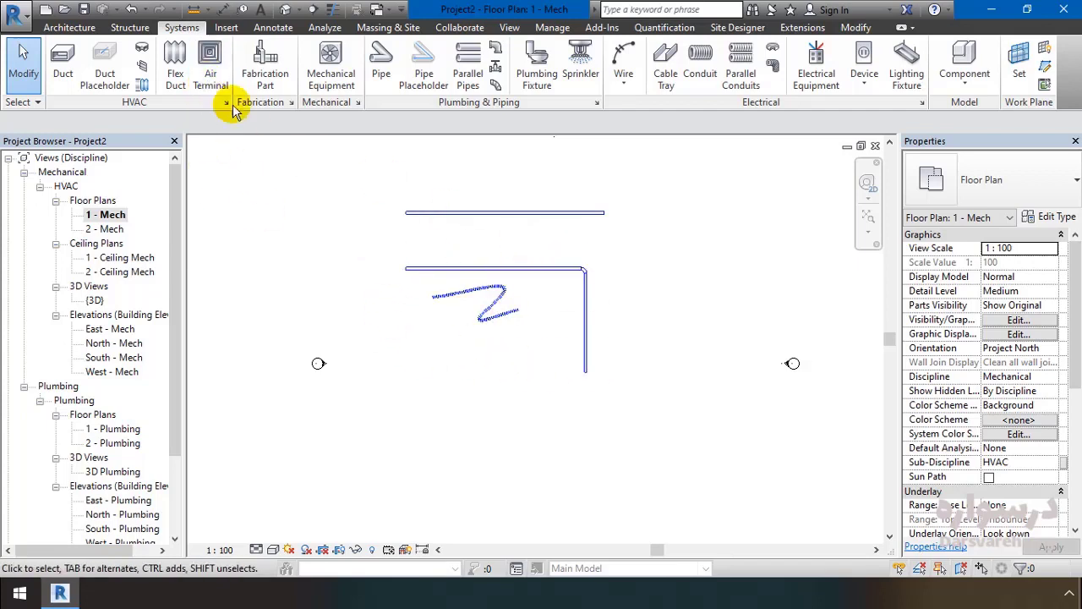
Step: Place an M_Supply Diffuser air terminal, 600 x 600 Face 300 x 300 Connection, at 0.0 offset below the flex duct's start
left_click(210, 66)
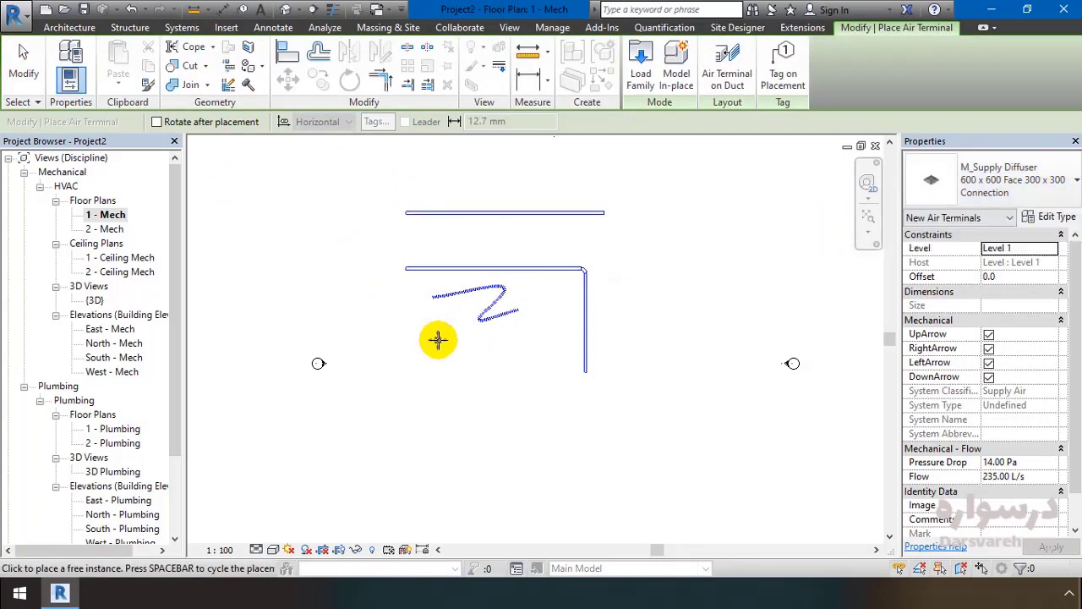
scroll(437, 339, "up", 4)
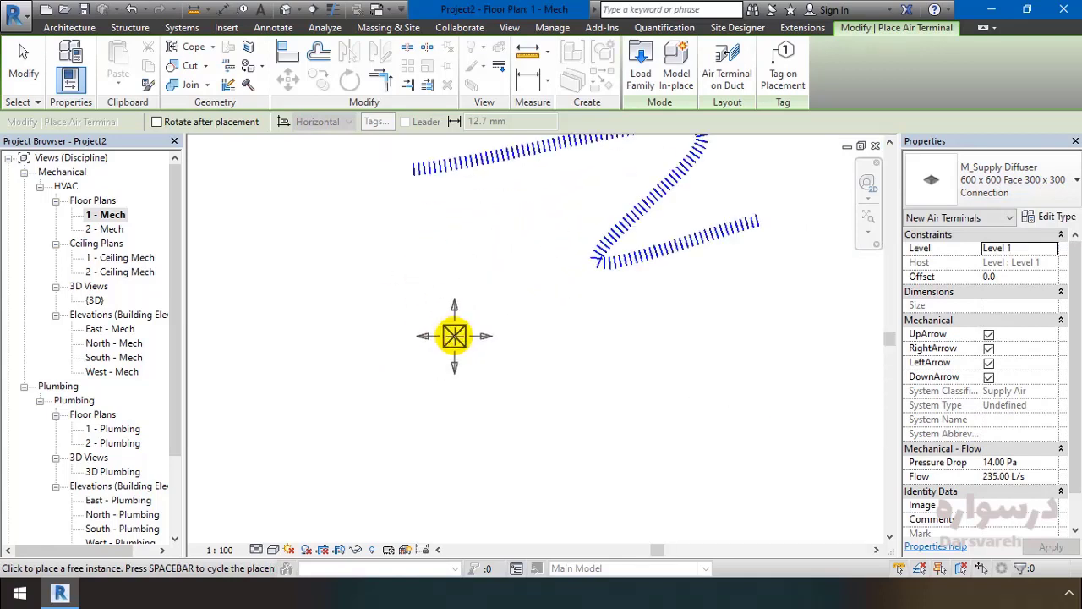
scroll(415, 314, "down", 2)
left_click(433, 312)
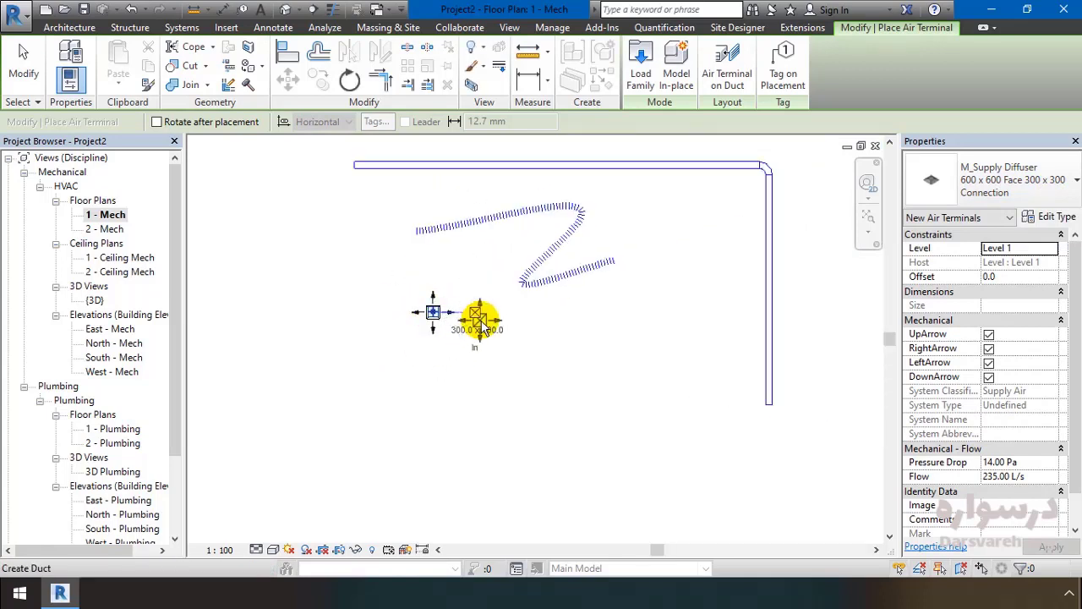
Step: Place an M_Return Diffuser, 600 x 600 Face 300 x 300 Connection, to the right of the supply diffuser at the same height in plan
left_click(1049, 201)
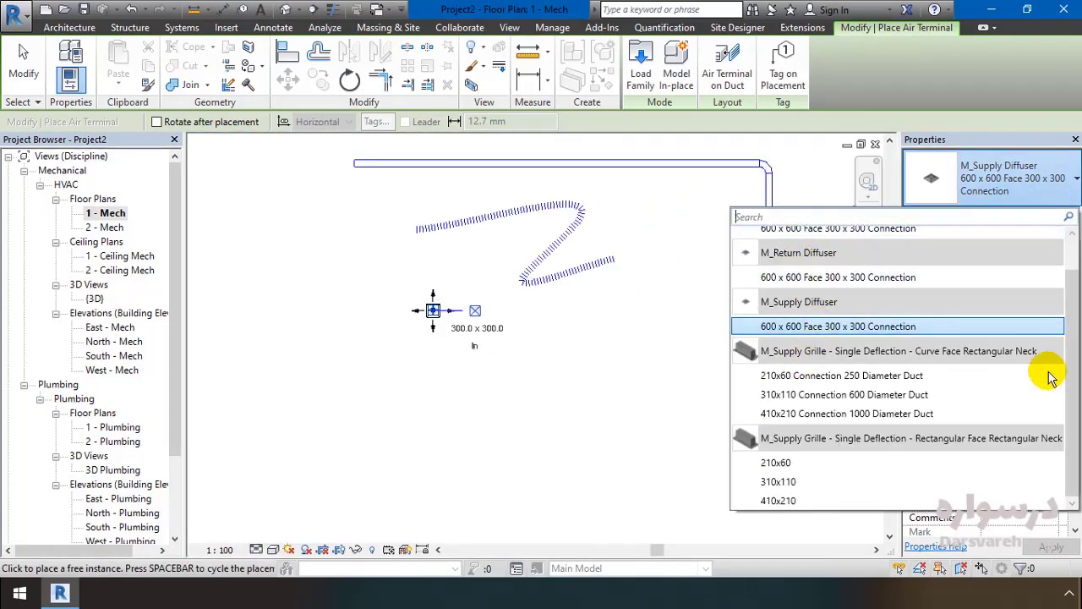
scroll(1056, 307, "up", 1)
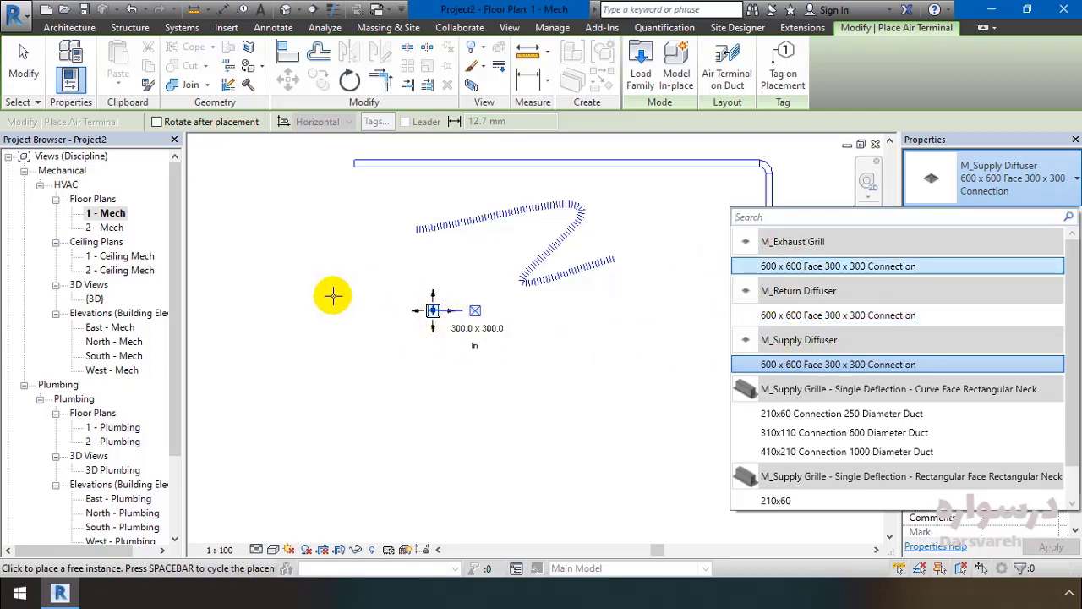
left_click(765, 315)
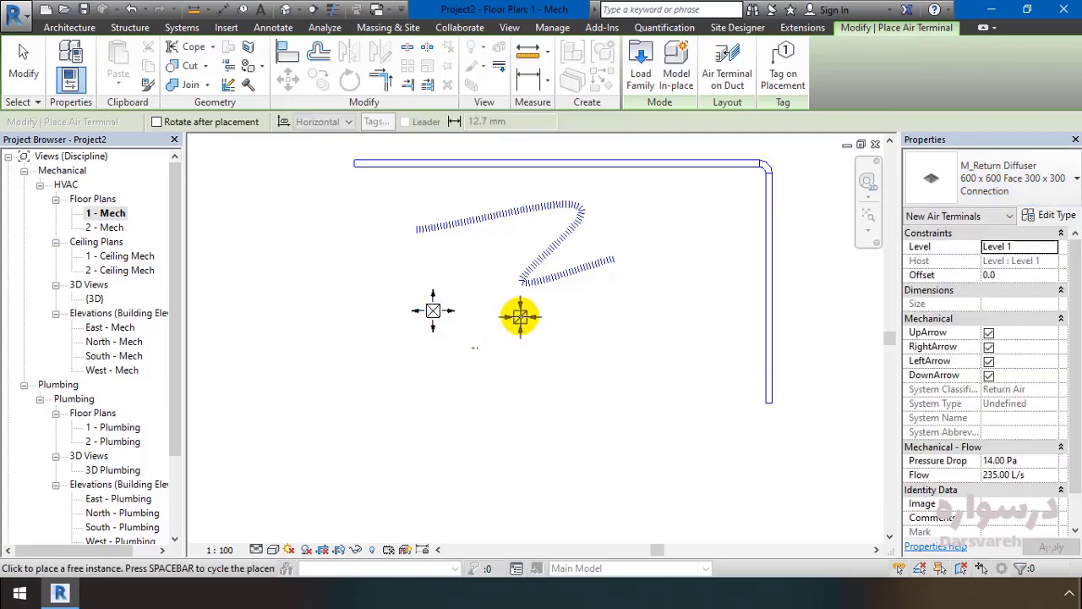
left_click(501, 310)
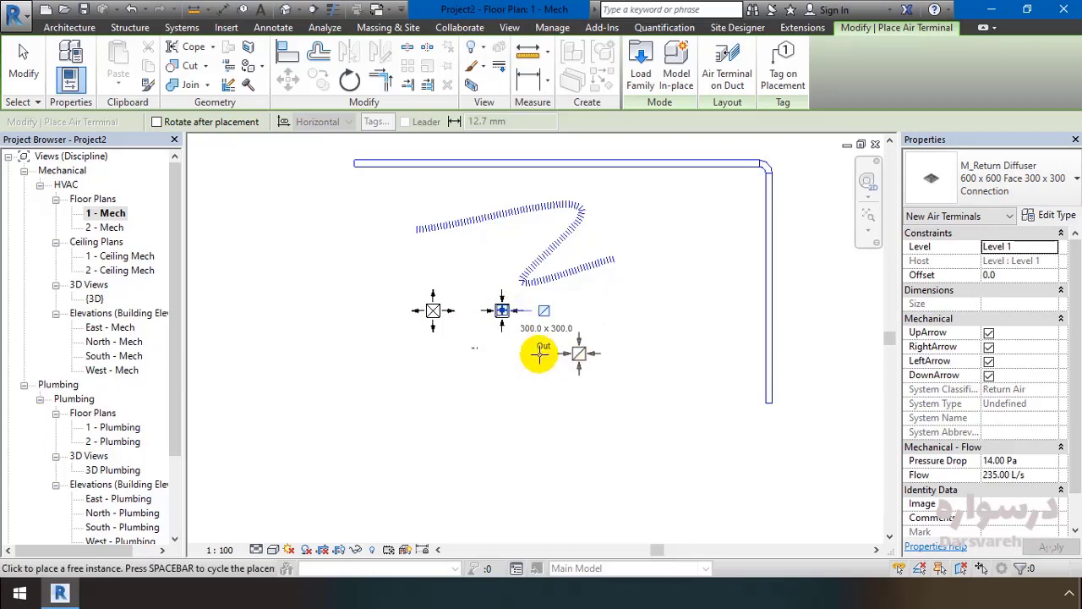
scroll(441, 334, "up", 5)
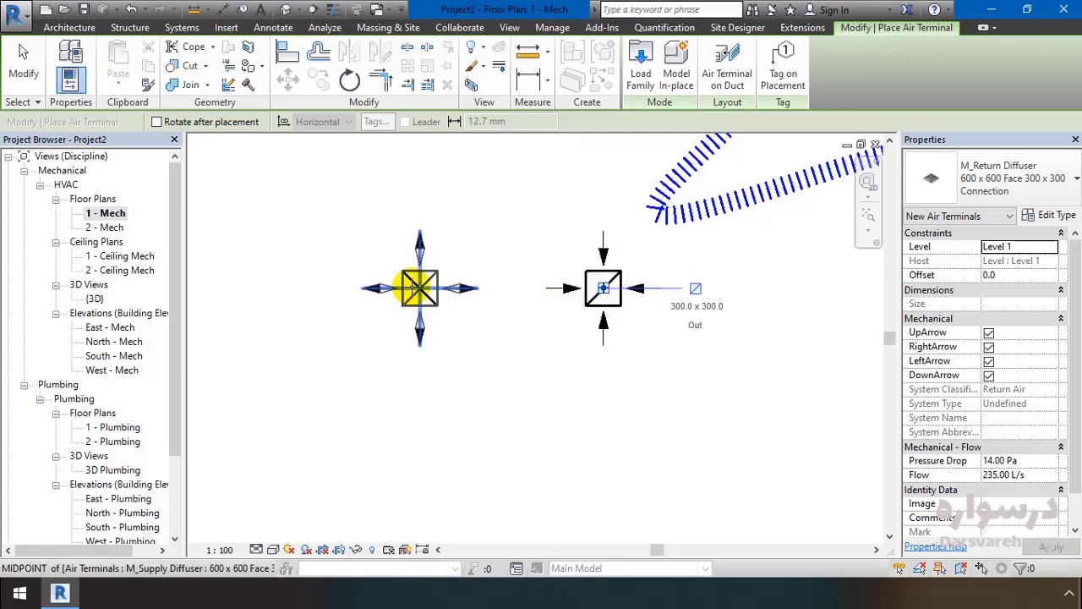
left_click(24, 63)
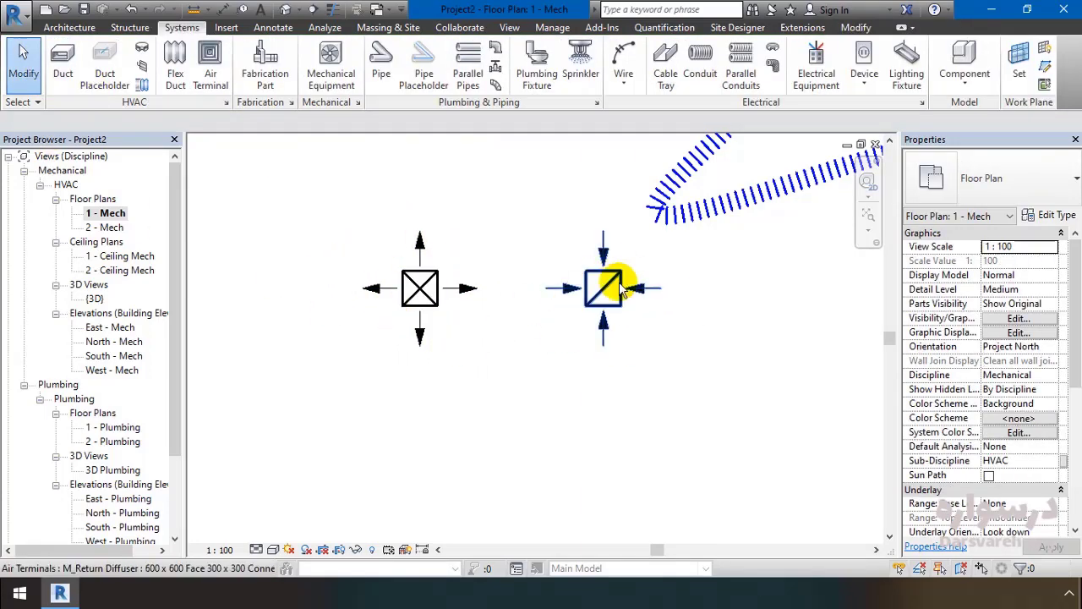
Step: Turn off the UpArrow and RightArrow flow arrows of the supply diffuser
left_click(431, 309)
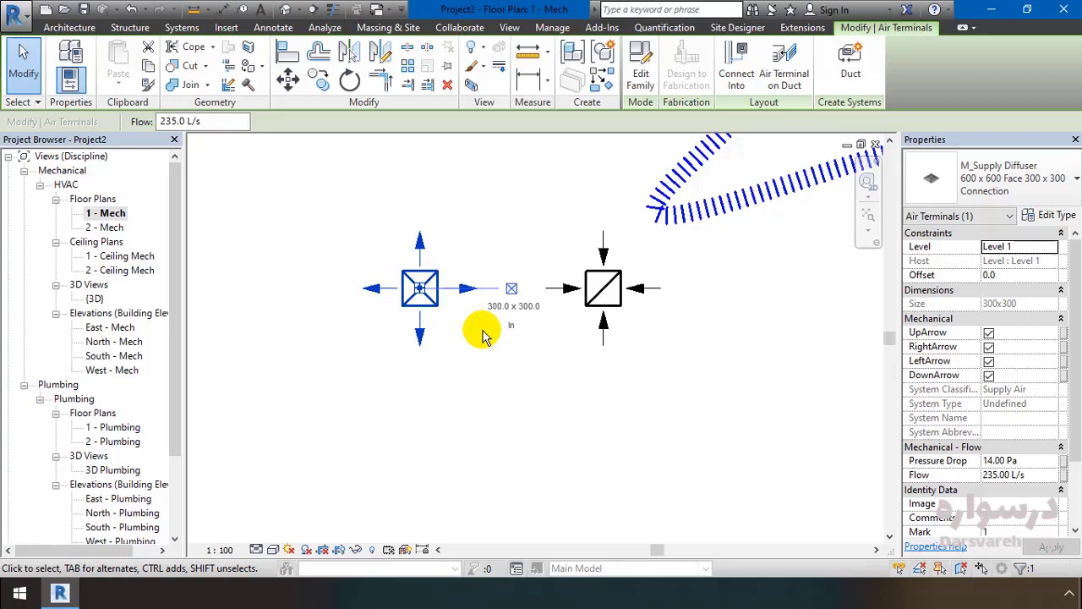
left_click(988, 333)
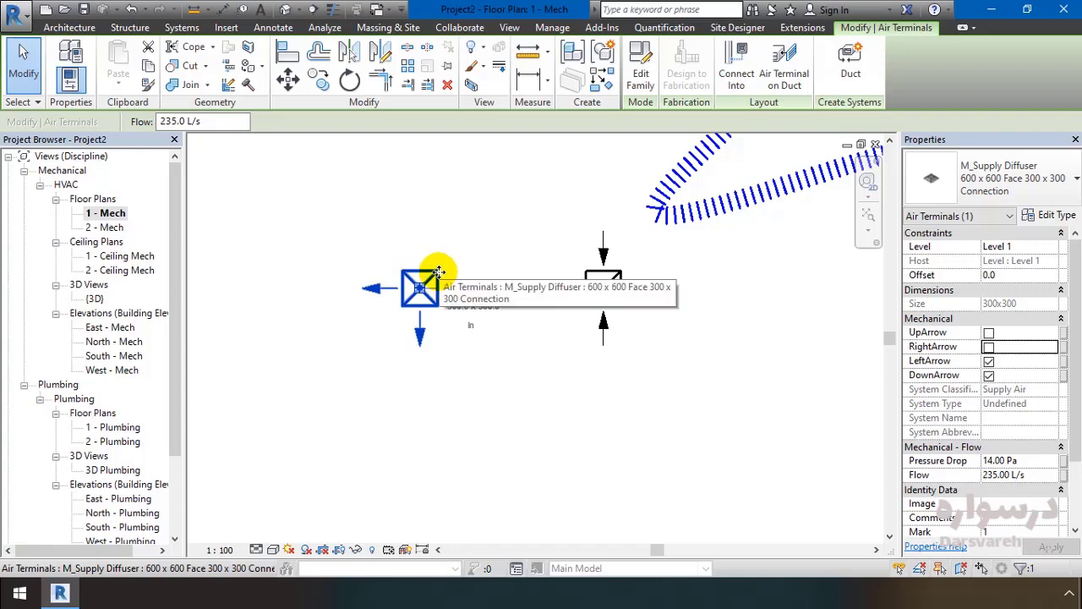
left_click(22, 66)
Step: Set the project's HVAC air flow units to cubic feet per minute, rounded to 2 decimal places
left_click(552, 27)
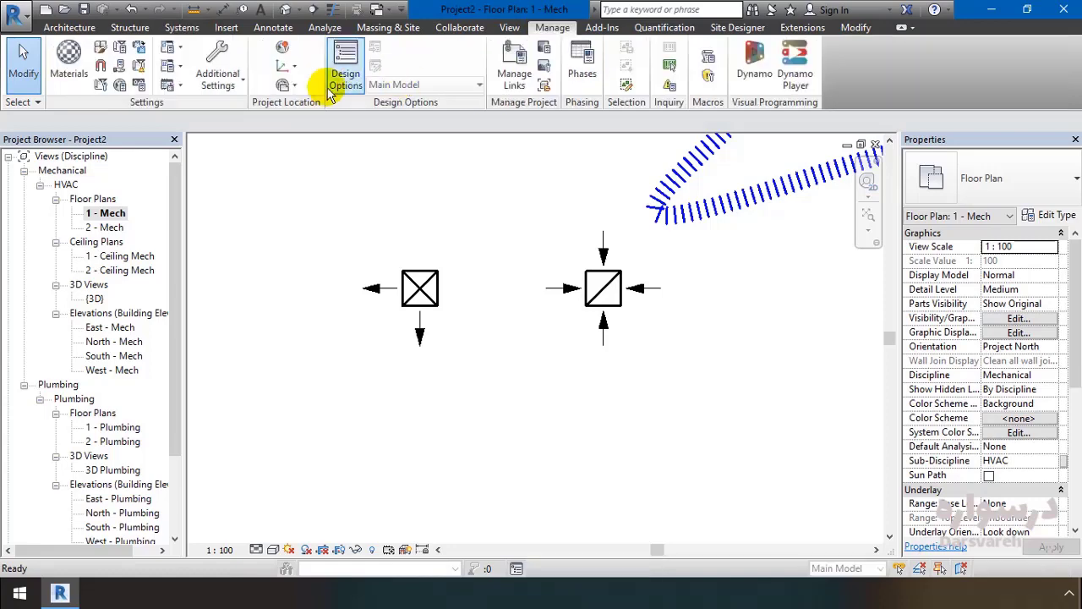
left_click(137, 85)
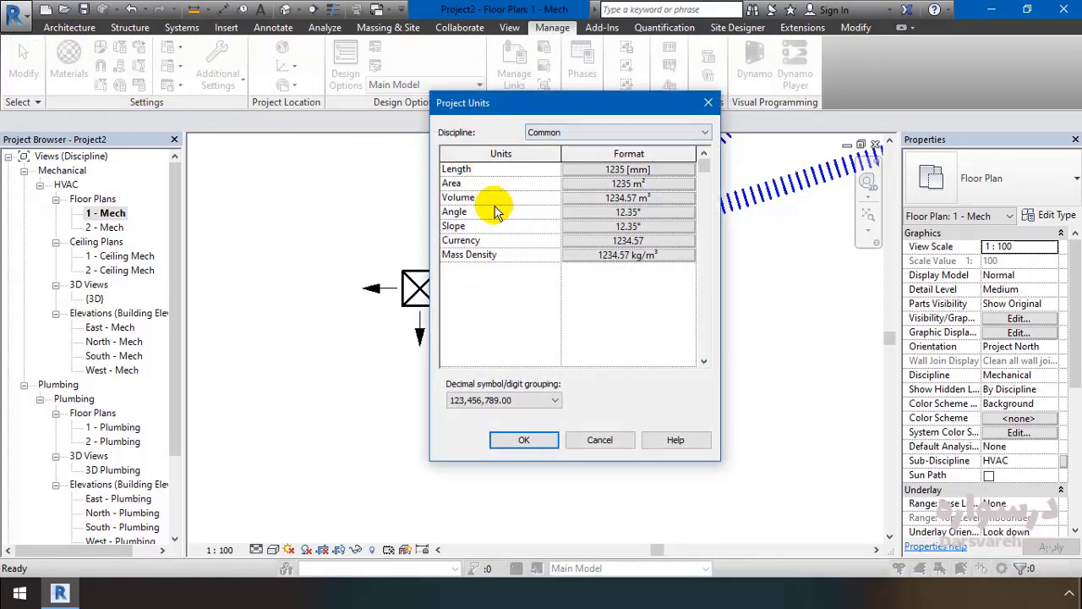
left_click(623, 133)
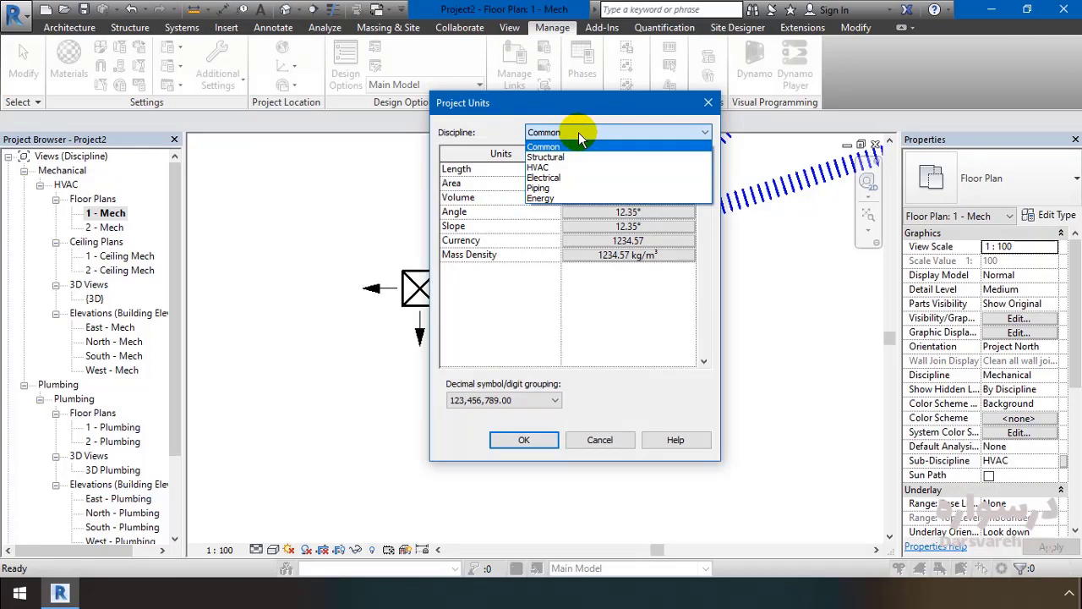
left_click(538, 167)
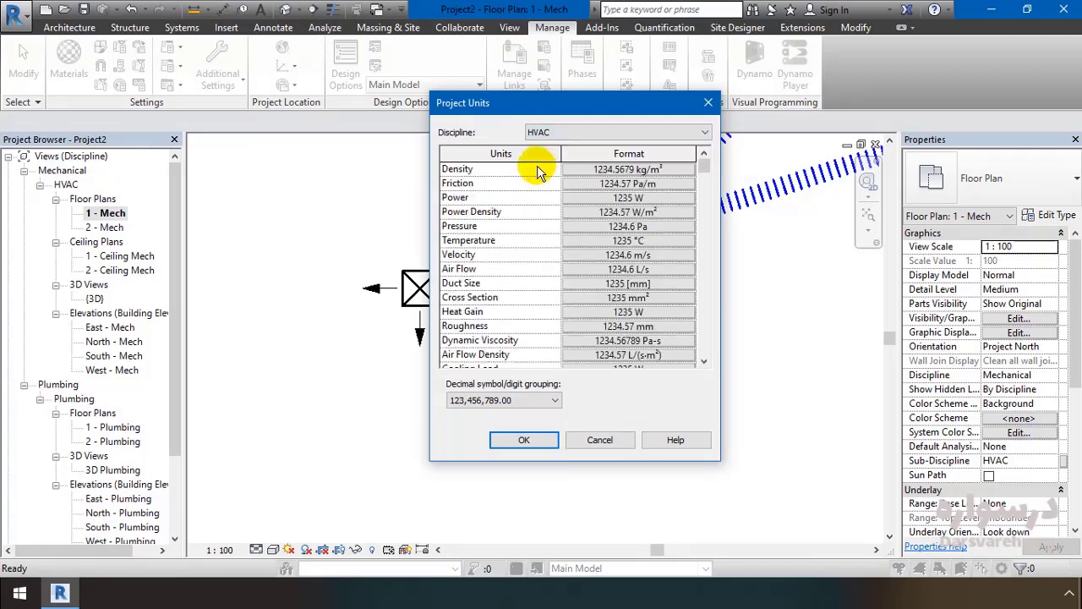
left_click(641, 272)
left_click(600, 201)
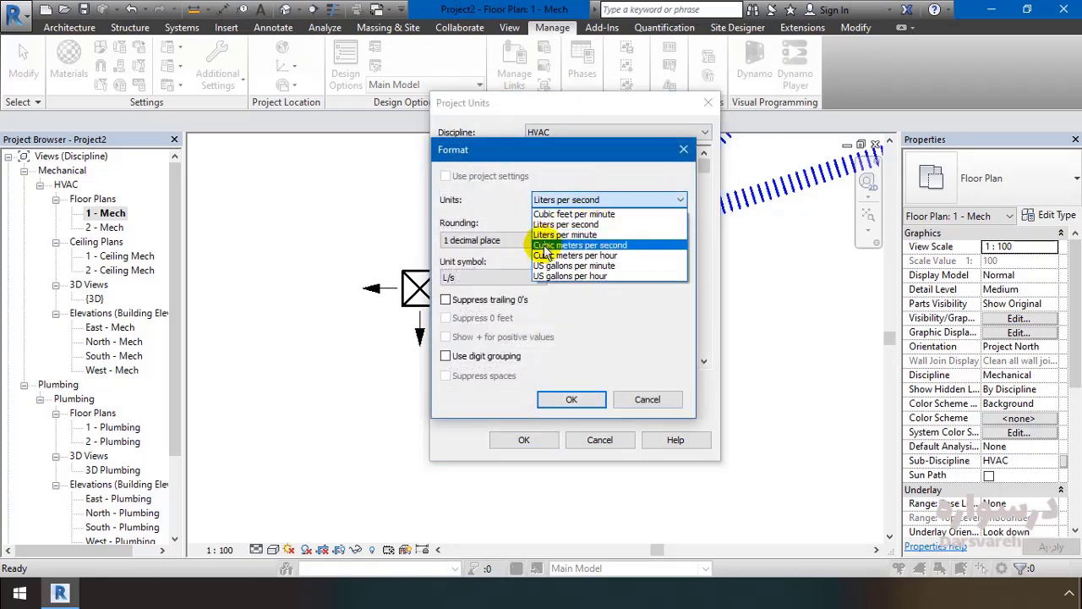
left_click(581, 214)
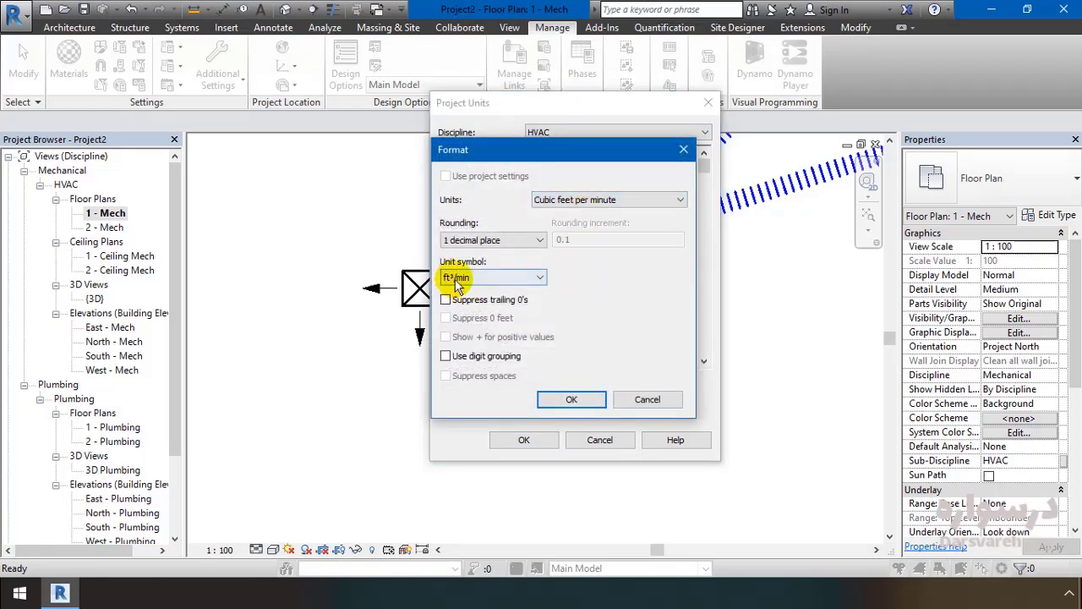
left_click(496, 240)
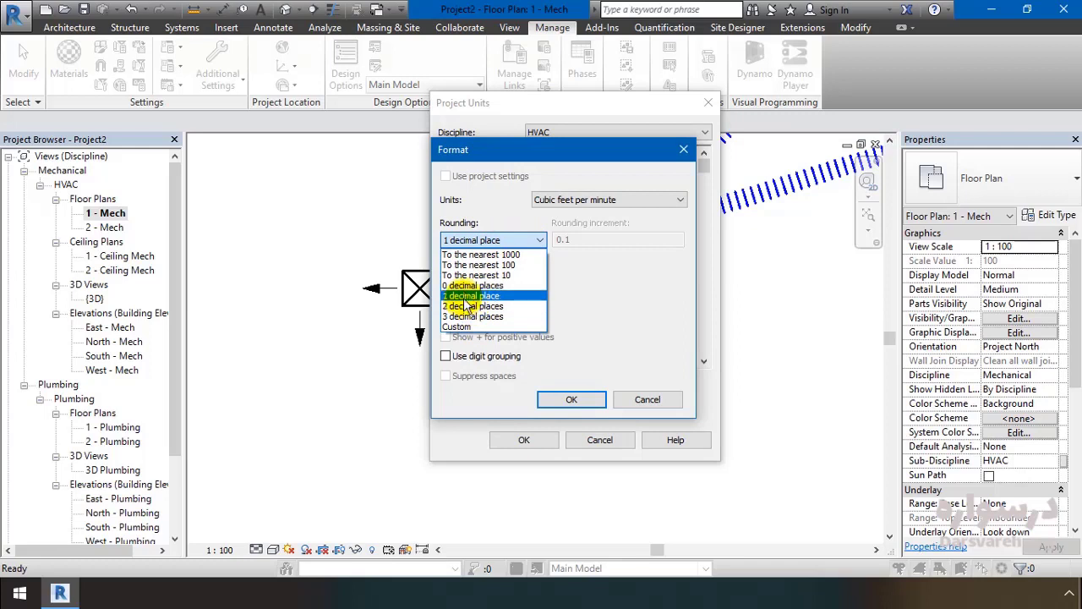
left_click(470, 306)
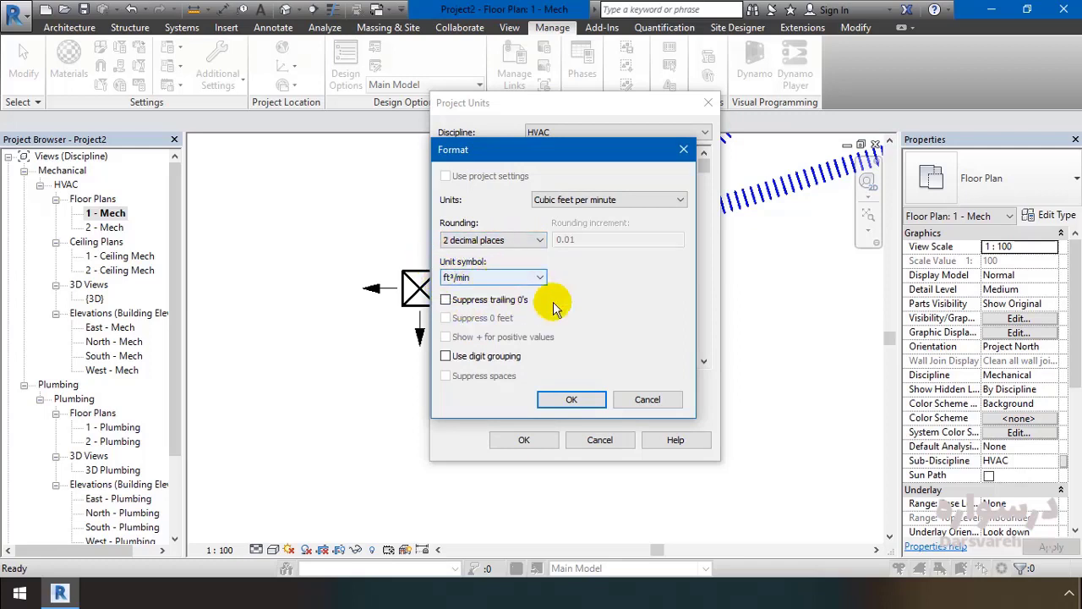
left_click(578, 409)
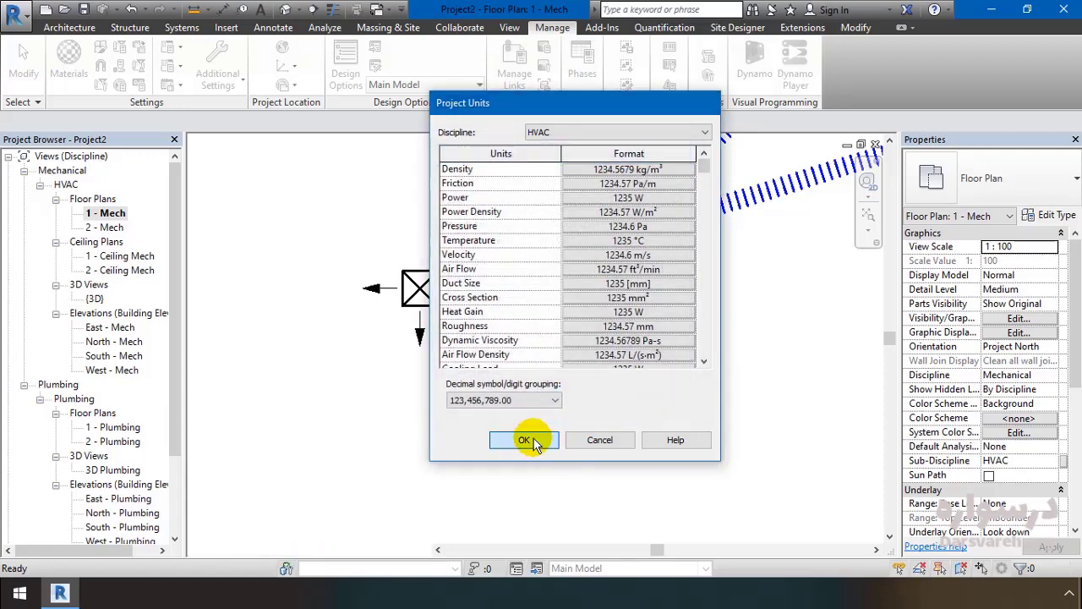
left_click(541, 440)
Step: Check the supply diffuser's flow in the new units, deselect it and return to the systems tools
left_click(439, 312)
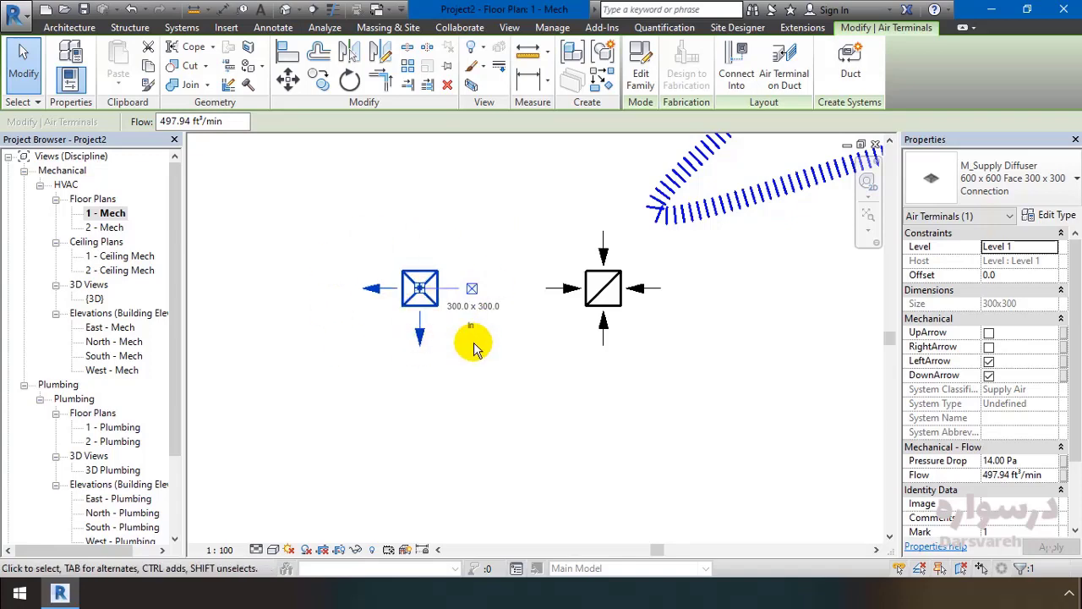
left_click(25, 68)
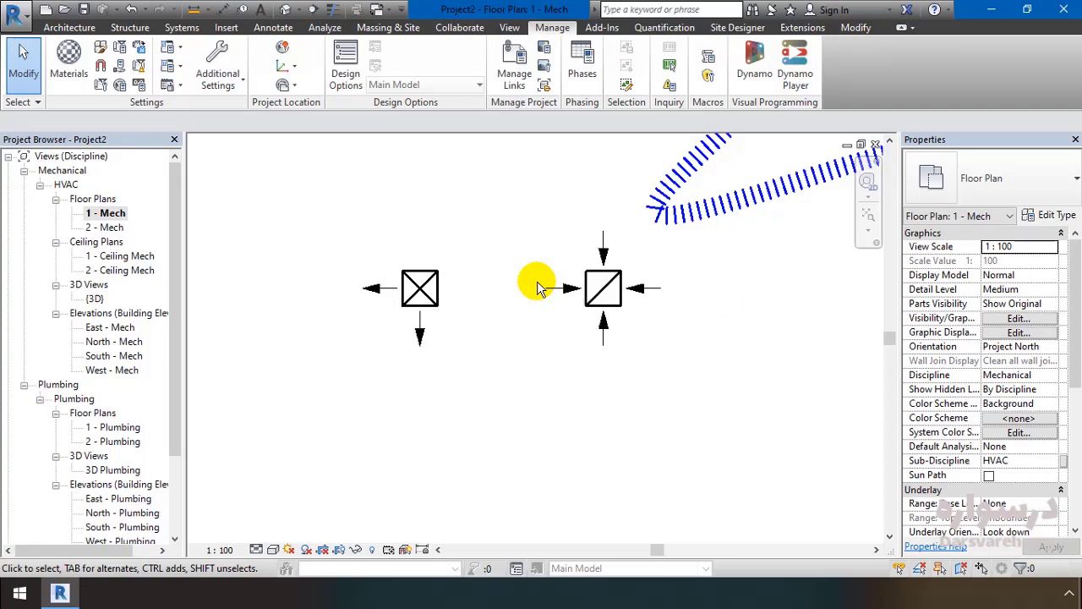
left_click(182, 28)
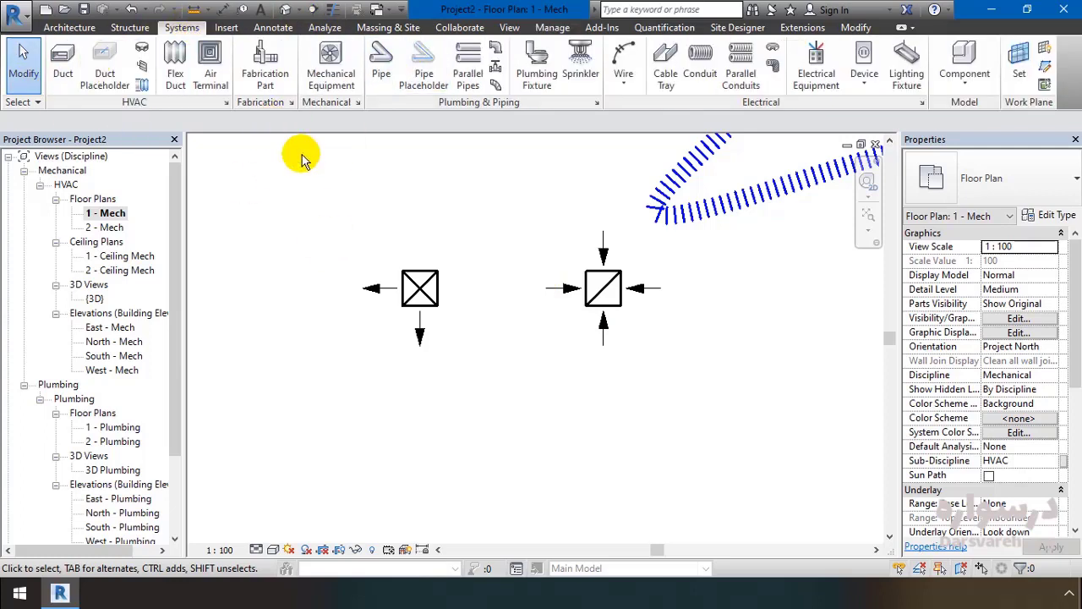
Step: Open the Mechanical Settings and examine the hidden line settings and the general duct and pipe annotation settings
left_click(225, 103)
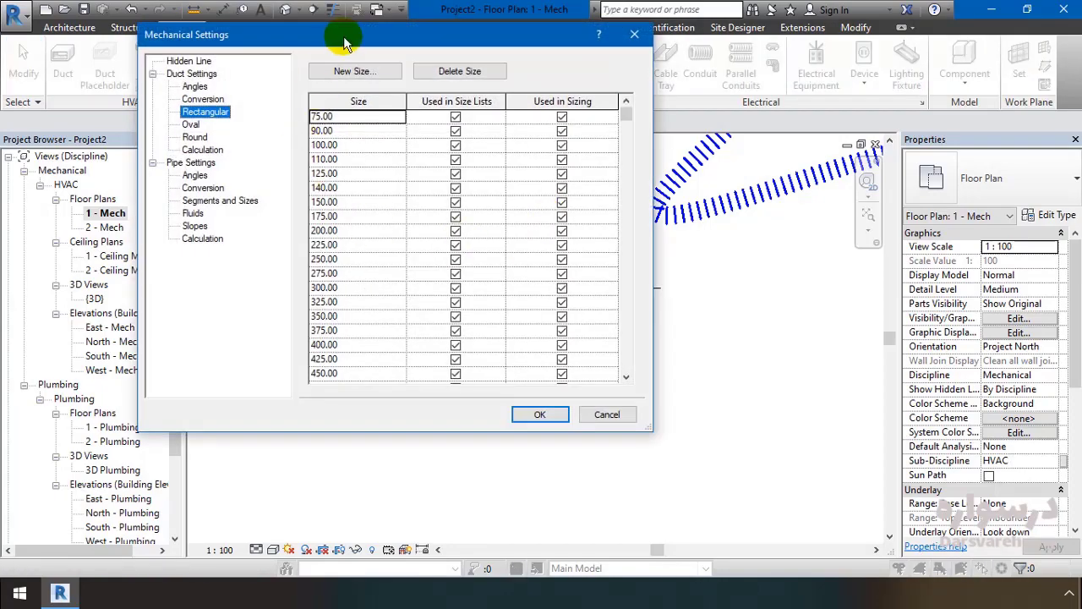
left_click_drag(343, 36, 424, 117)
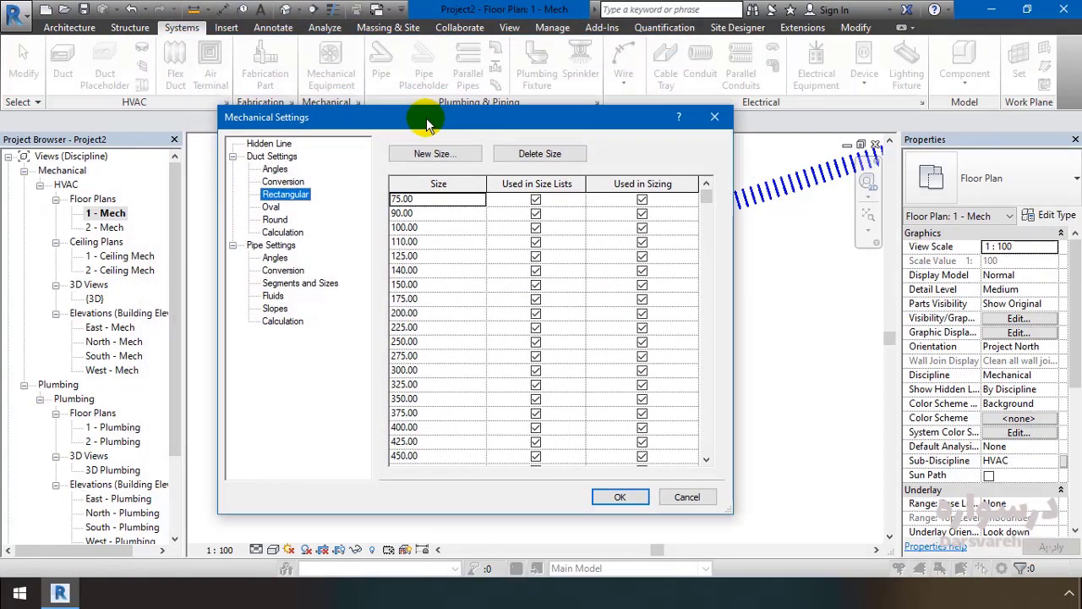
left_click(254, 145)
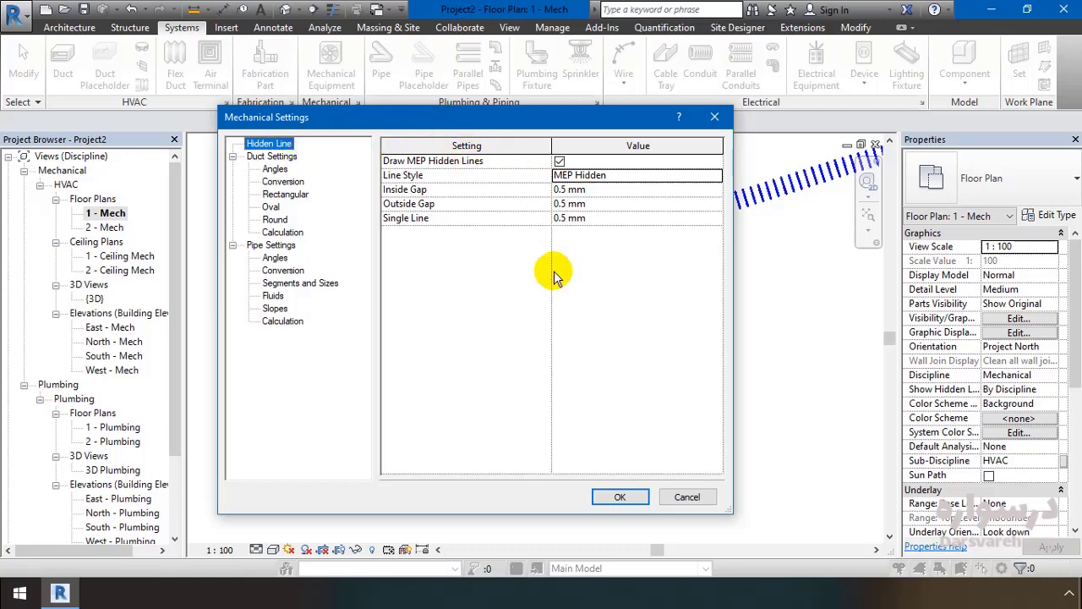
left_click(272, 157)
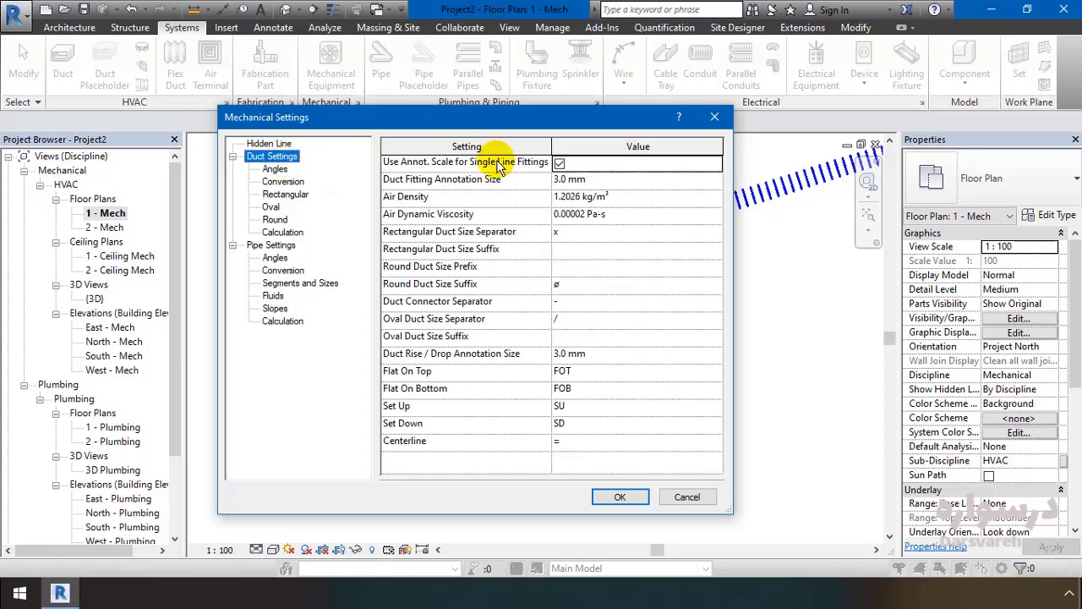
left_click(279, 246)
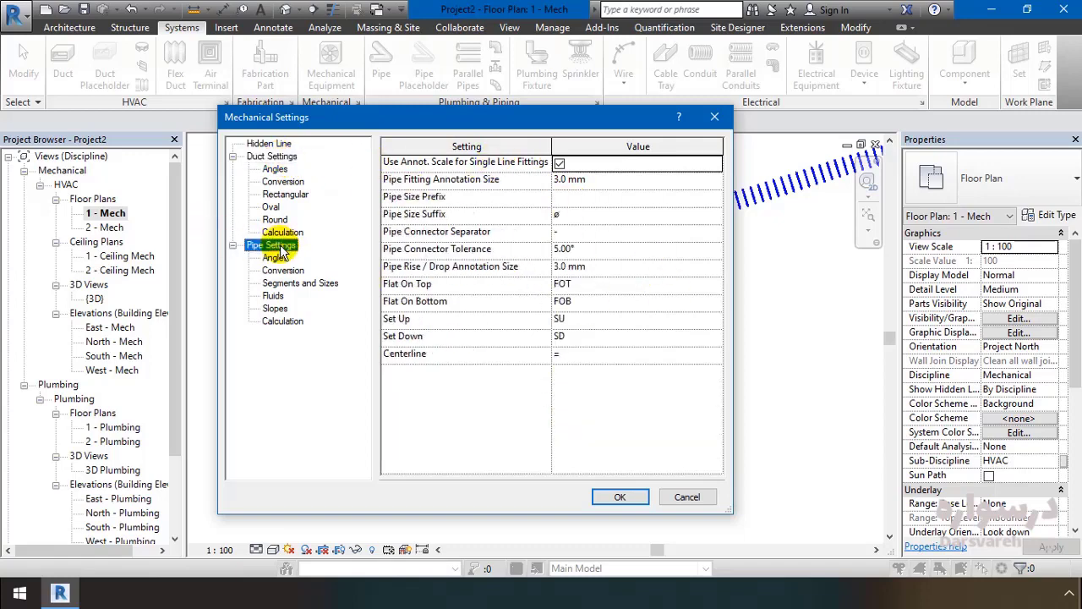
left_click(286, 157)
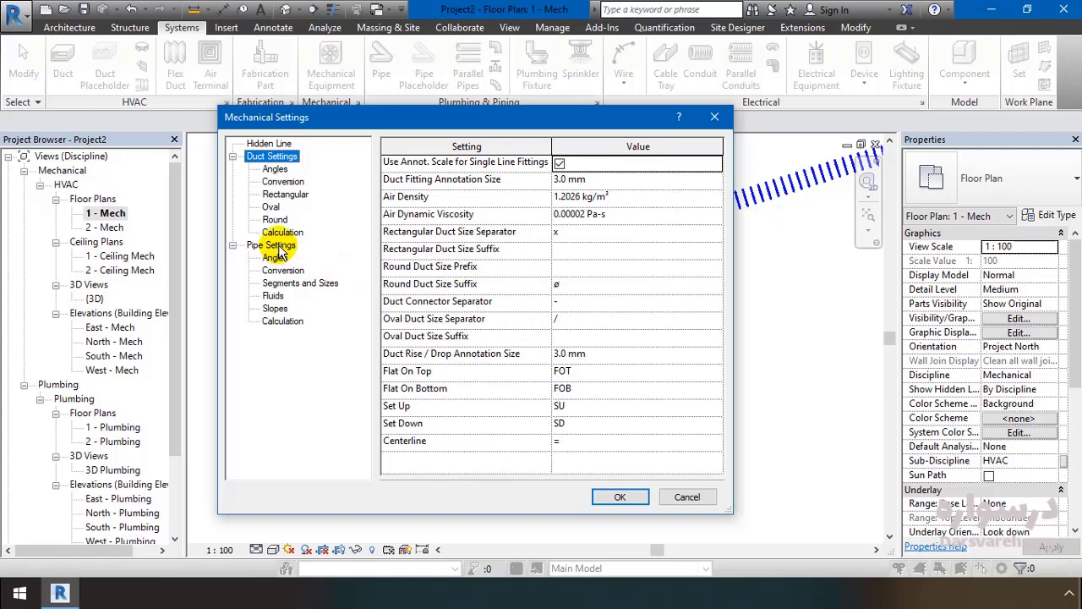
left_click(275, 245)
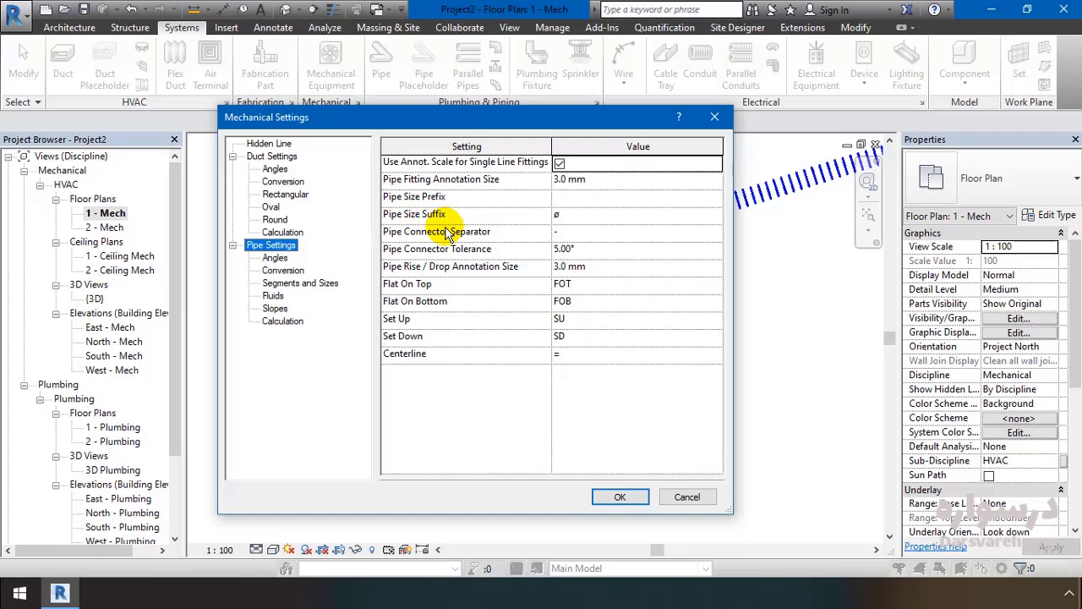
left_click(270, 156)
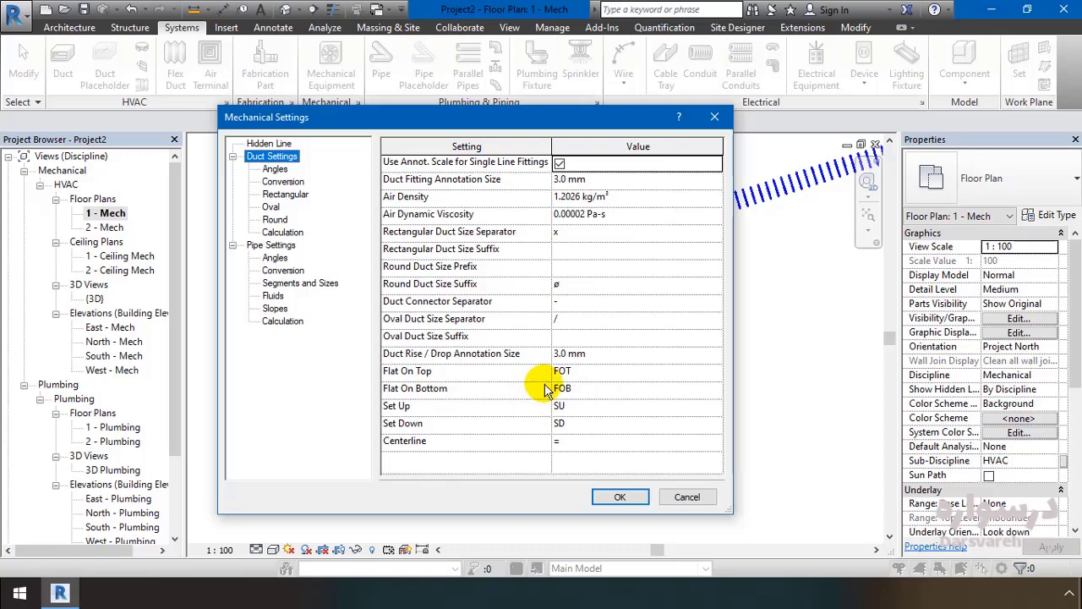
Step: Compare the fitting angle options offered for ducts with those offered for pipes
left_click(275, 169)
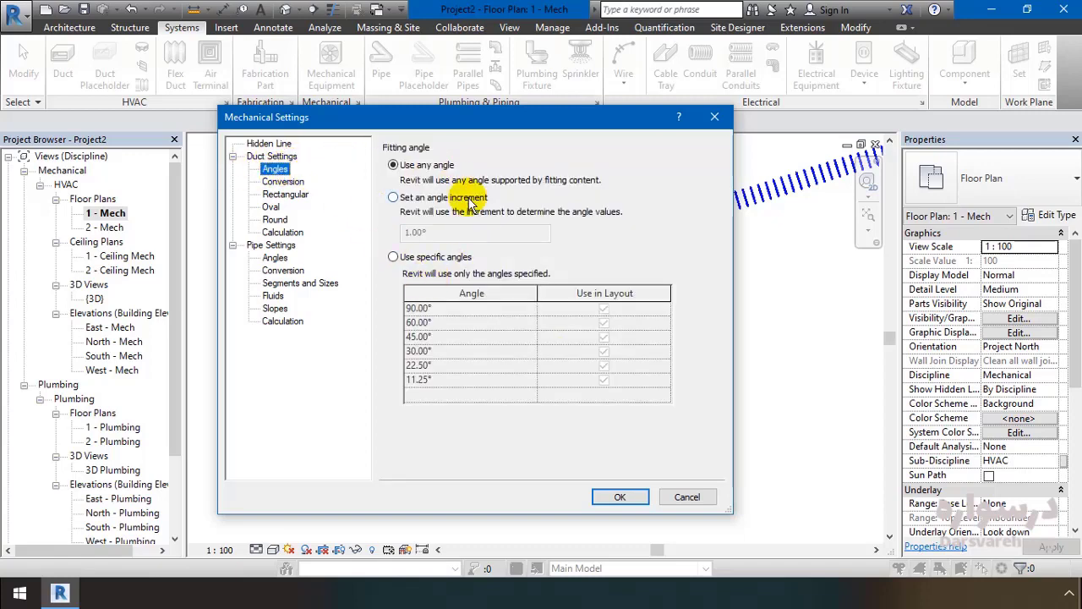
left_click(271, 258)
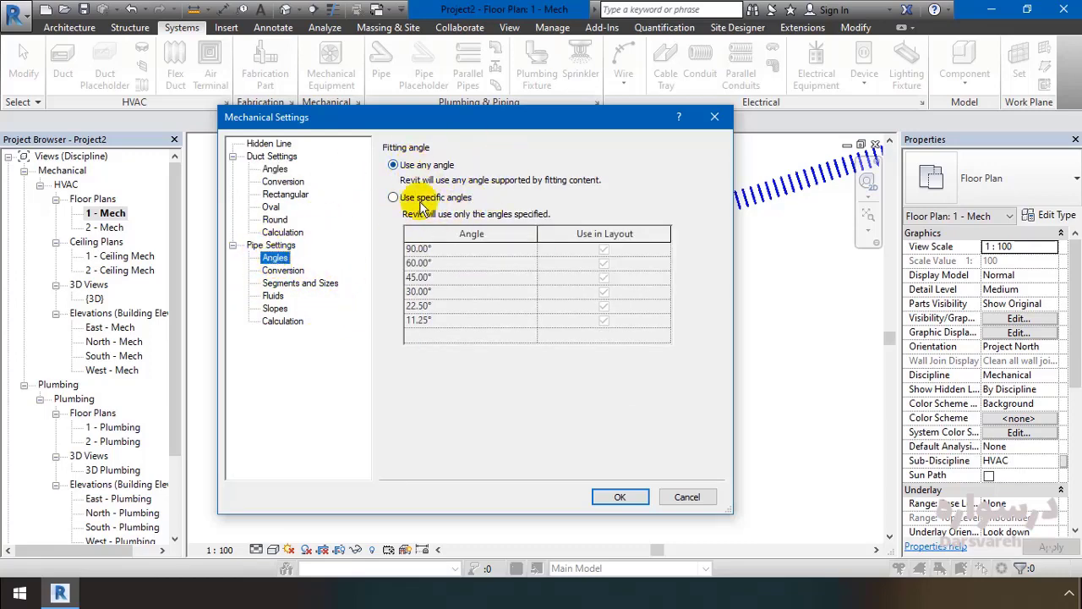
left_click(275, 169)
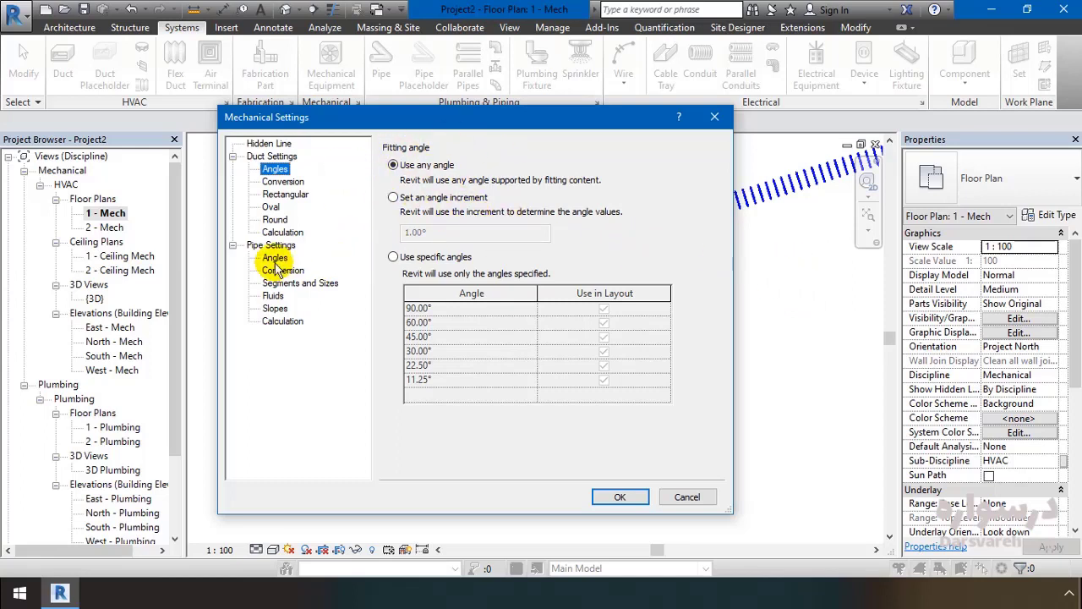
Step: Try the specific angles and angle increment options for duct fittings, and switch back to using any angle
left_click(393, 257)
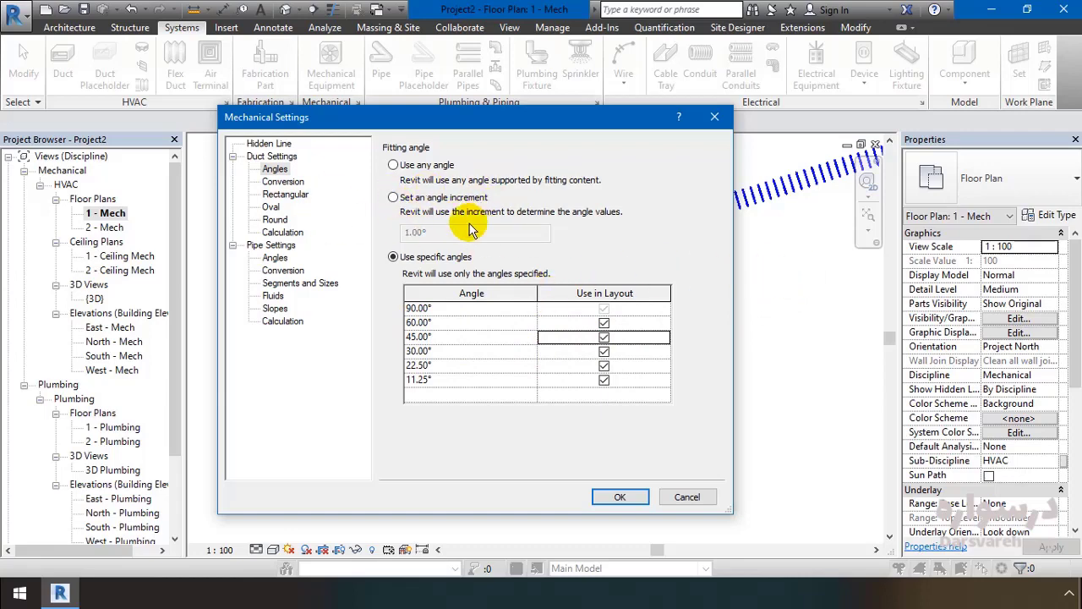
left_click(393, 198)
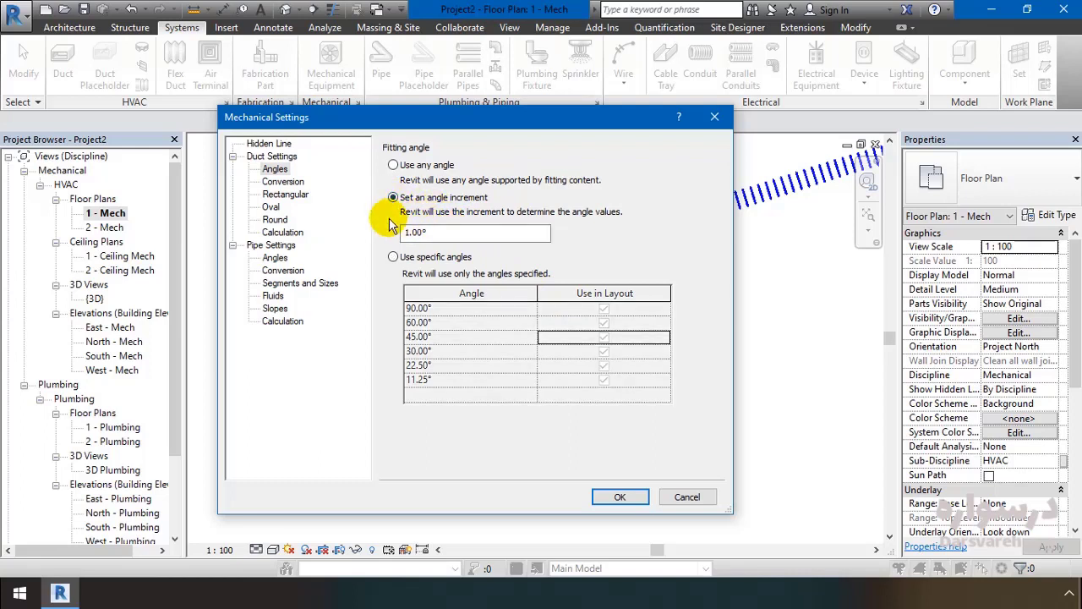
double_click(417, 234)
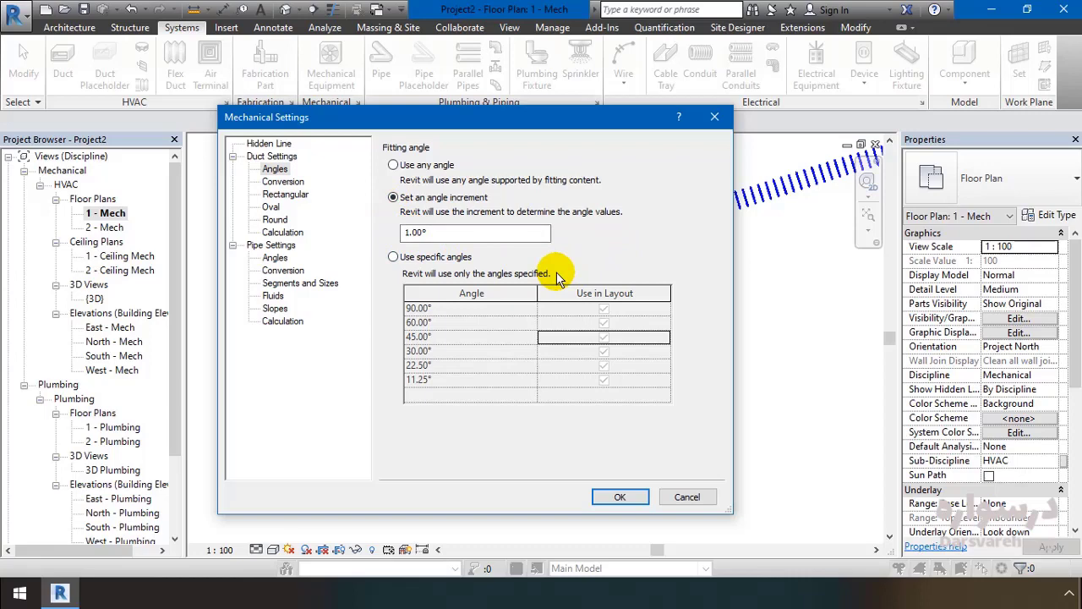
double_click(422, 235)
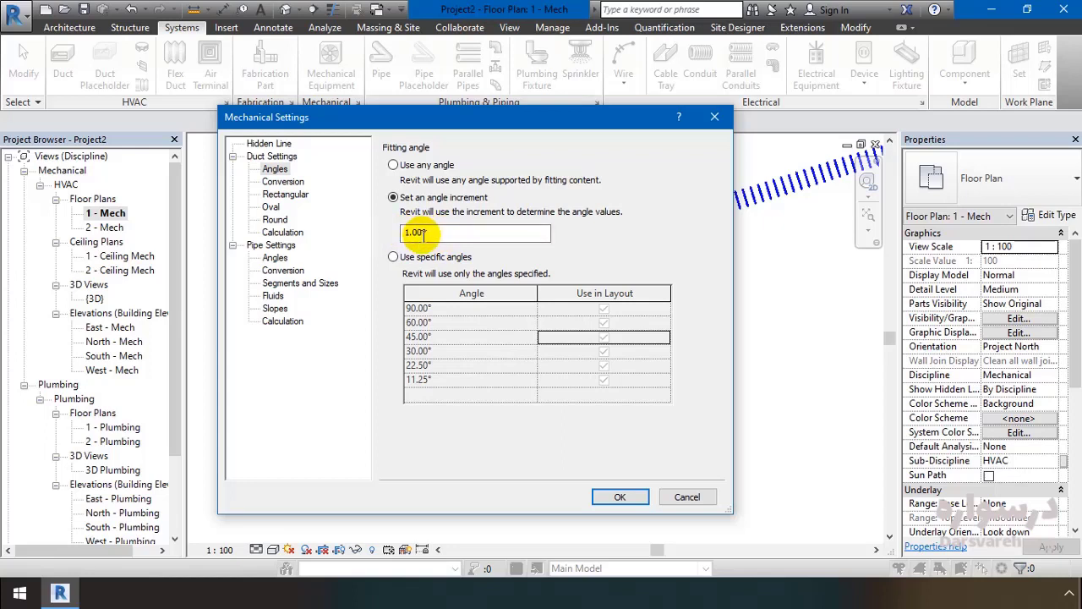
left_click(394, 166)
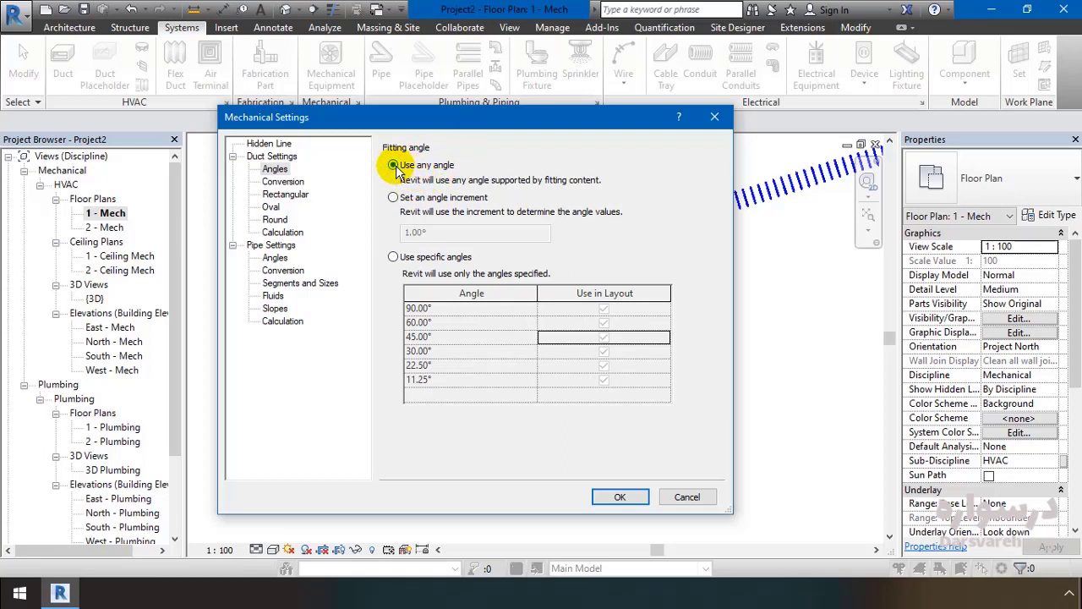
Step: Examine the duct conversion settings for the Supply Air classification, including the duct types available for the main duct
left_click(285, 182)
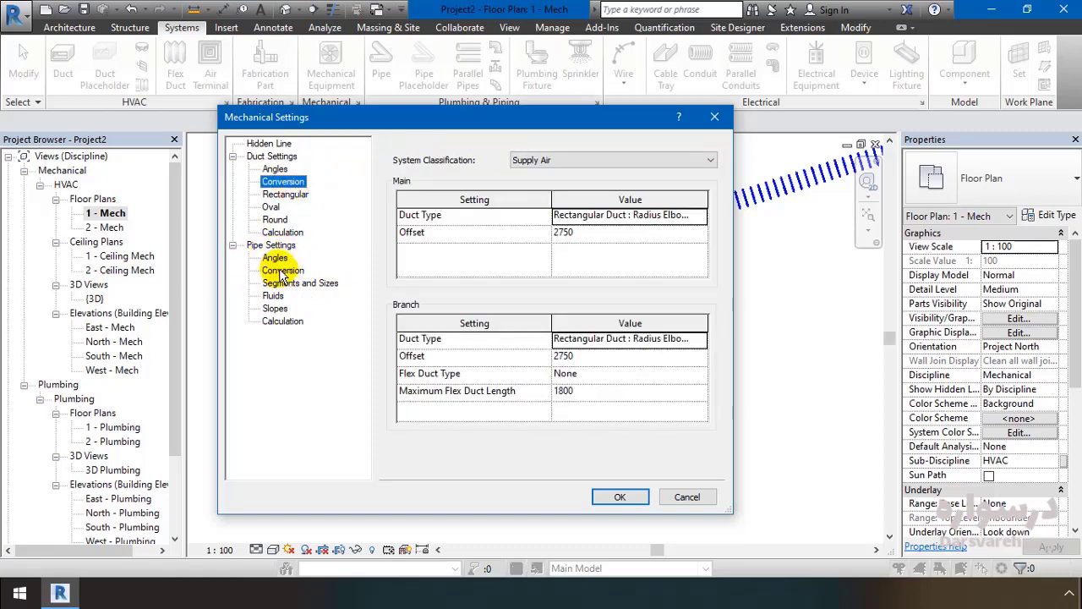
left_click(541, 160)
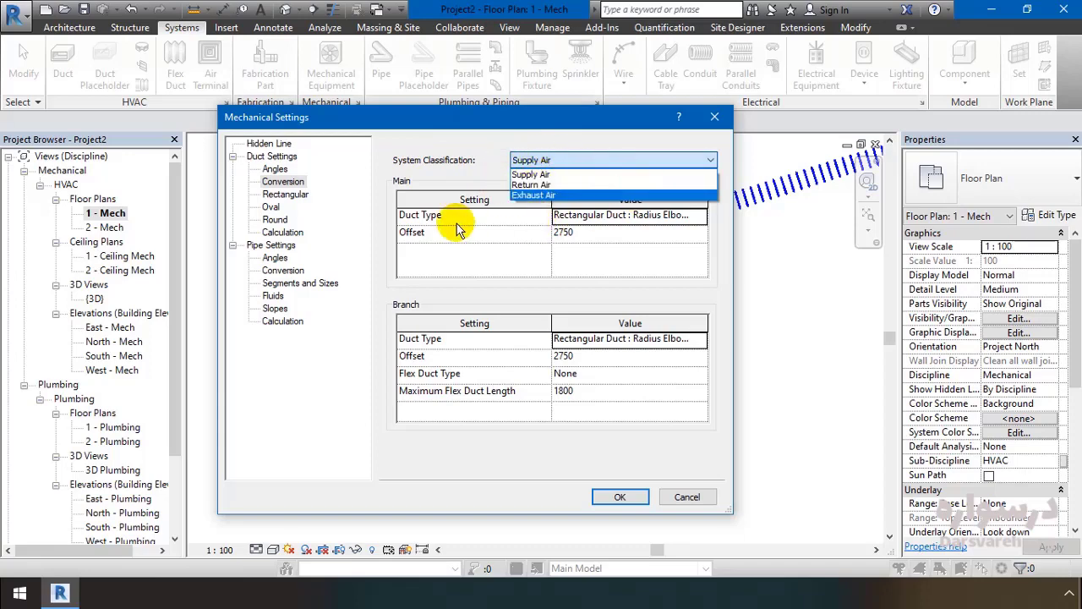
left_click(543, 175)
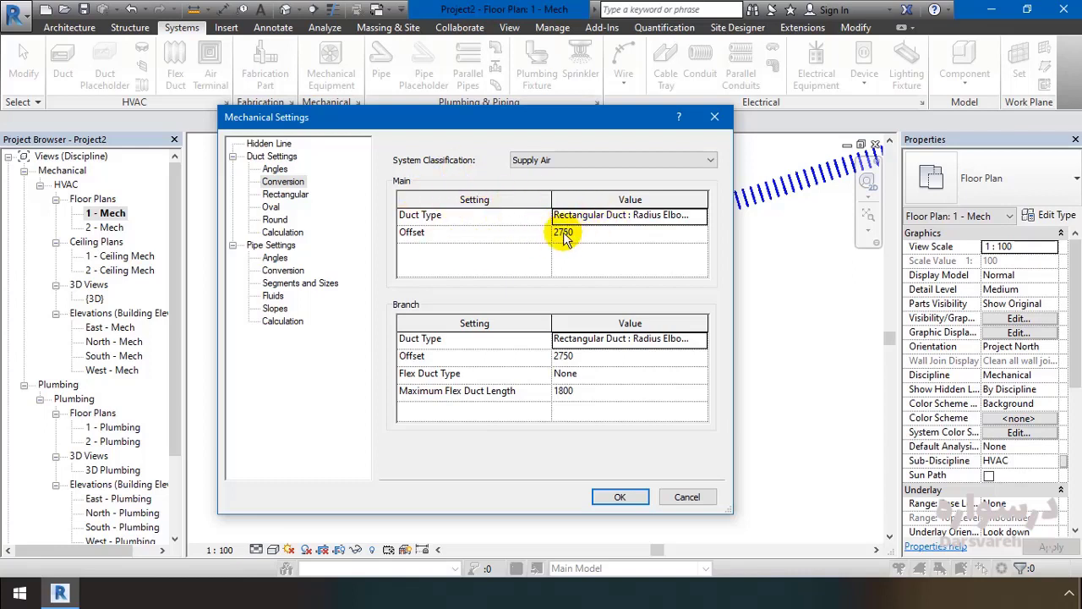
left_click(640, 217)
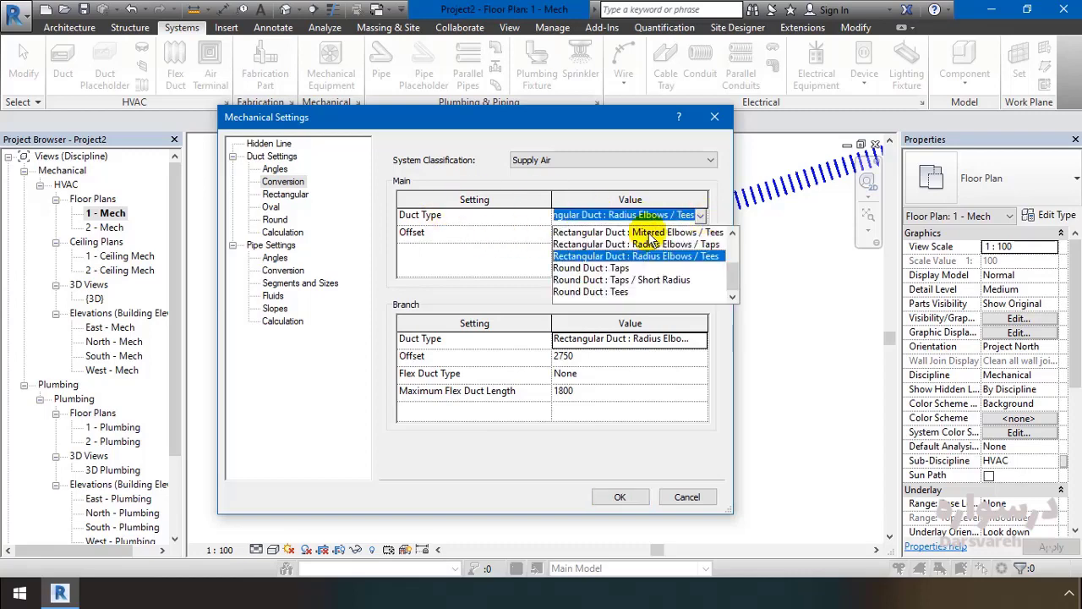
scroll(731, 273, "up", 2)
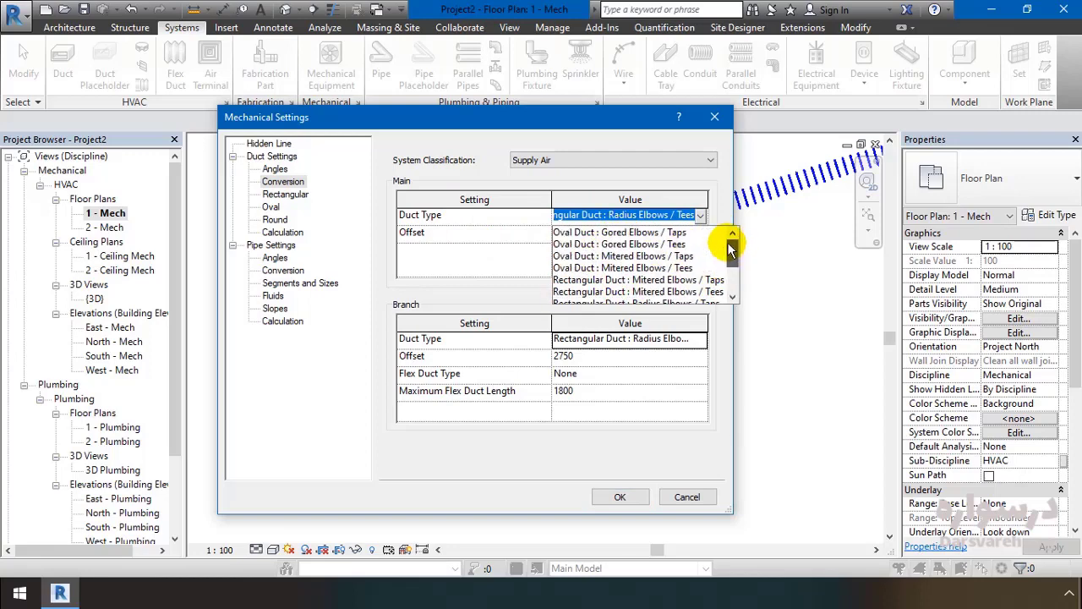
left_click(587, 216)
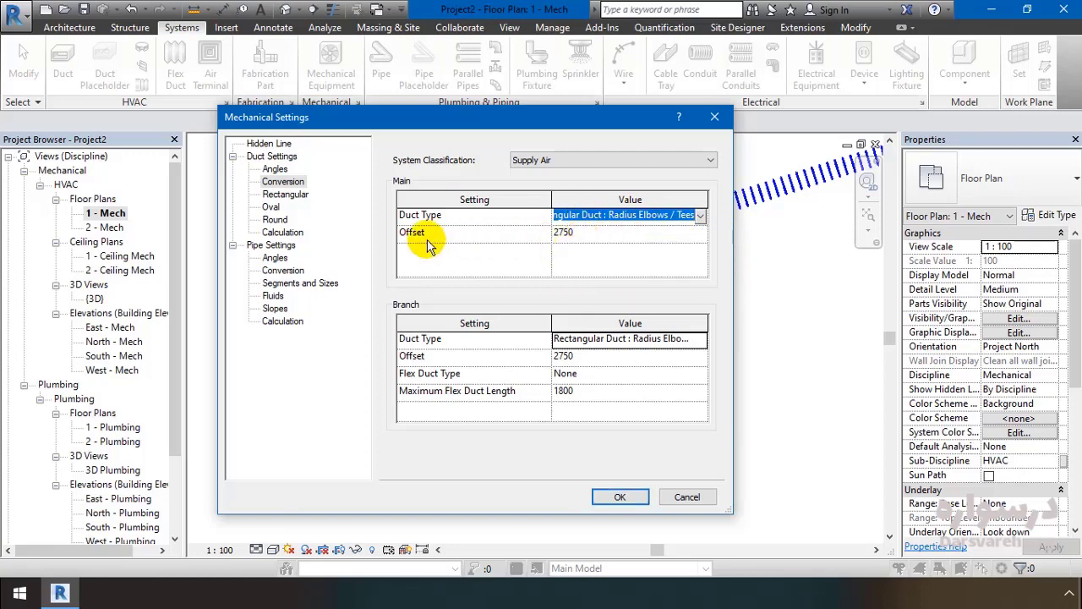